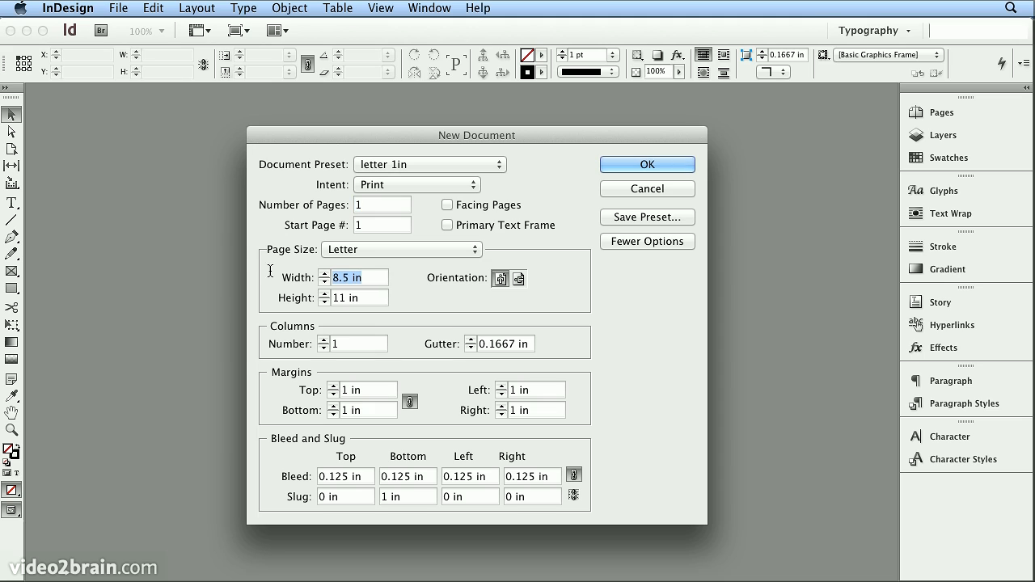
# Set the new document's page size to 6 in wide by 4 in high, with 0.25 in margins on all sides.
pyautogui.write('6')
pyautogui.press('Tab')
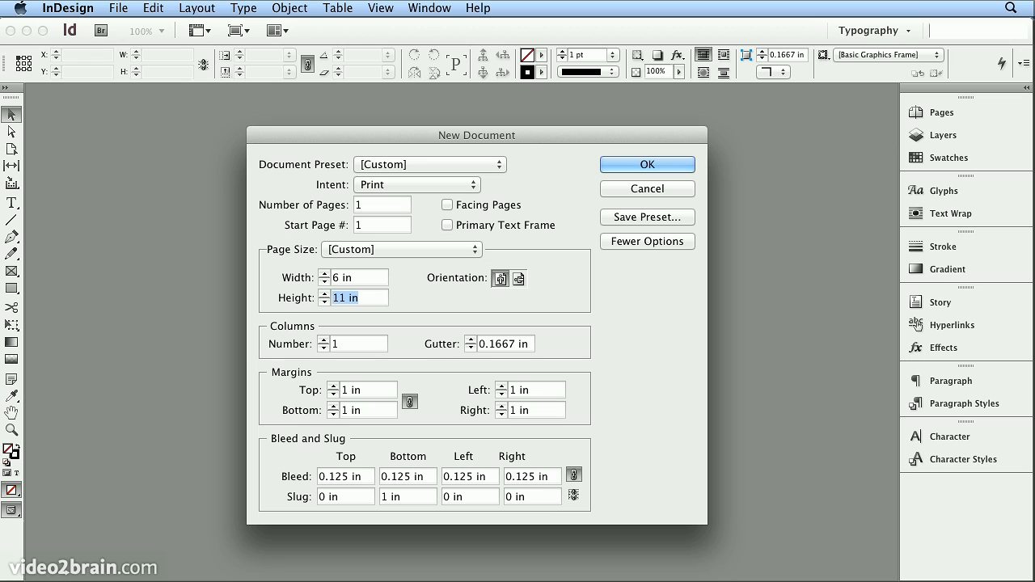
pyautogui.write('4')
pyautogui.moveTo(375, 387); pyautogui.dragTo(326, 387)
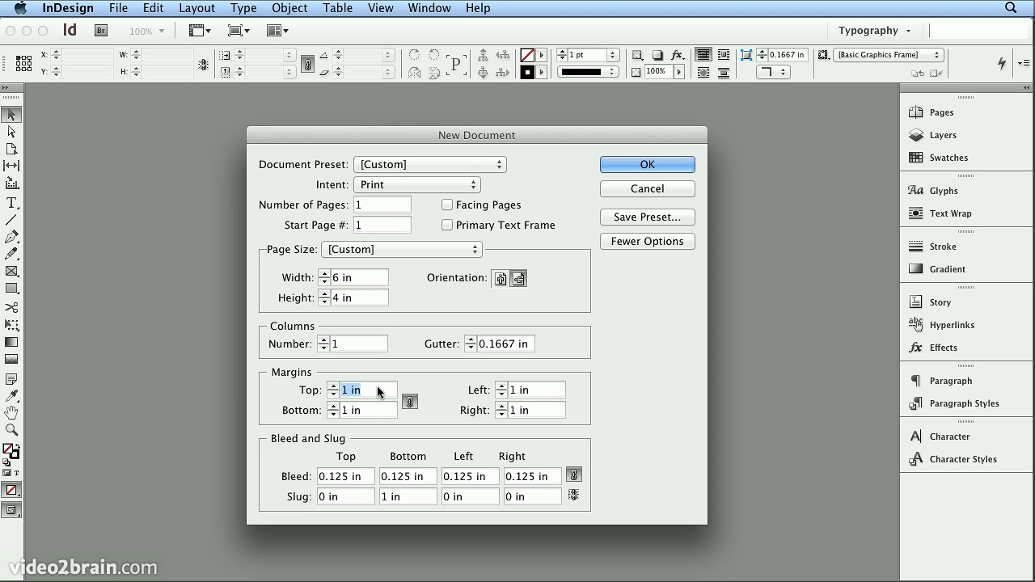
pyautogui.write('.25')
pyautogui.press('Tab')
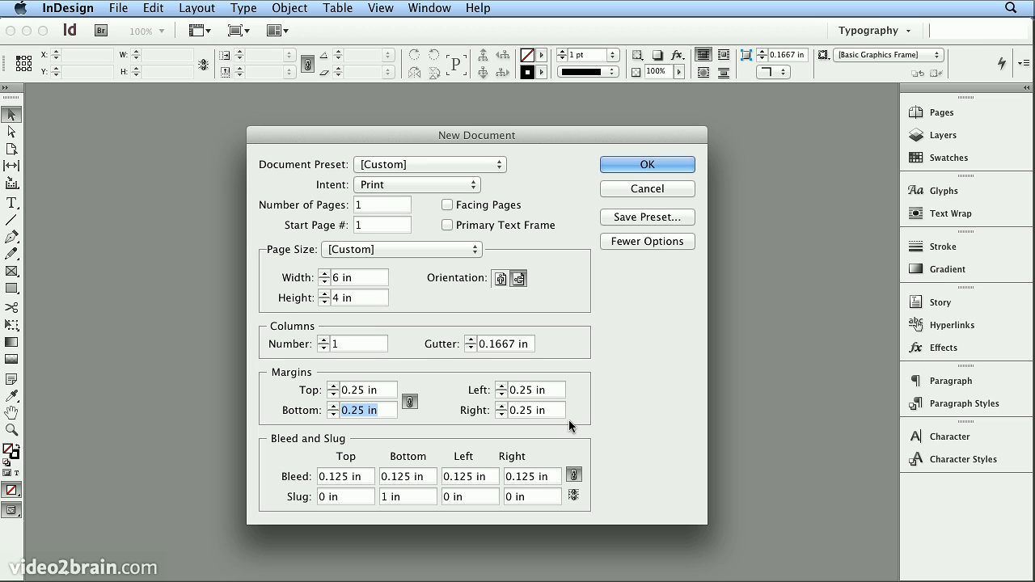
pyautogui.click(342, 410)
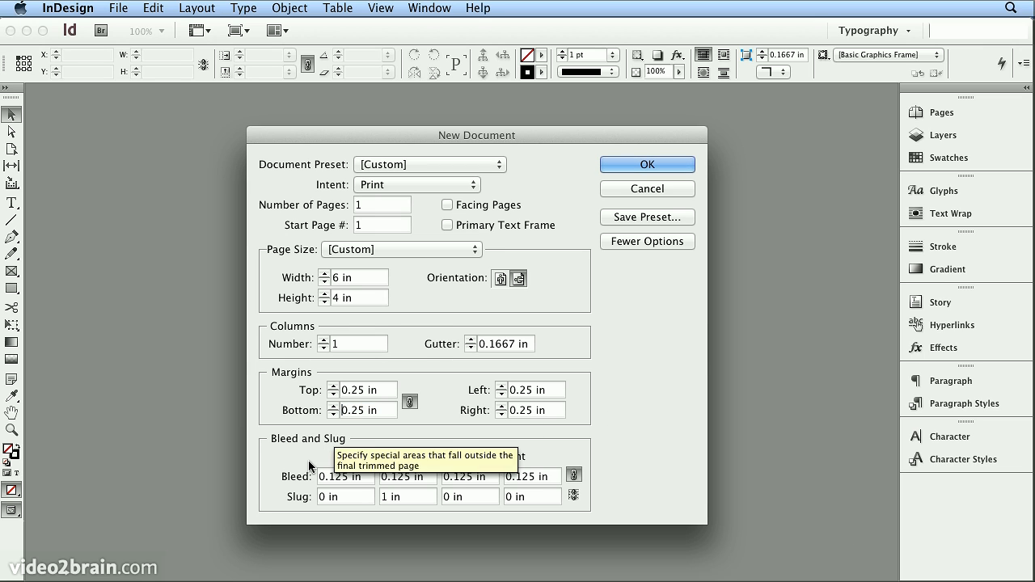
pyautogui.click(645, 242)
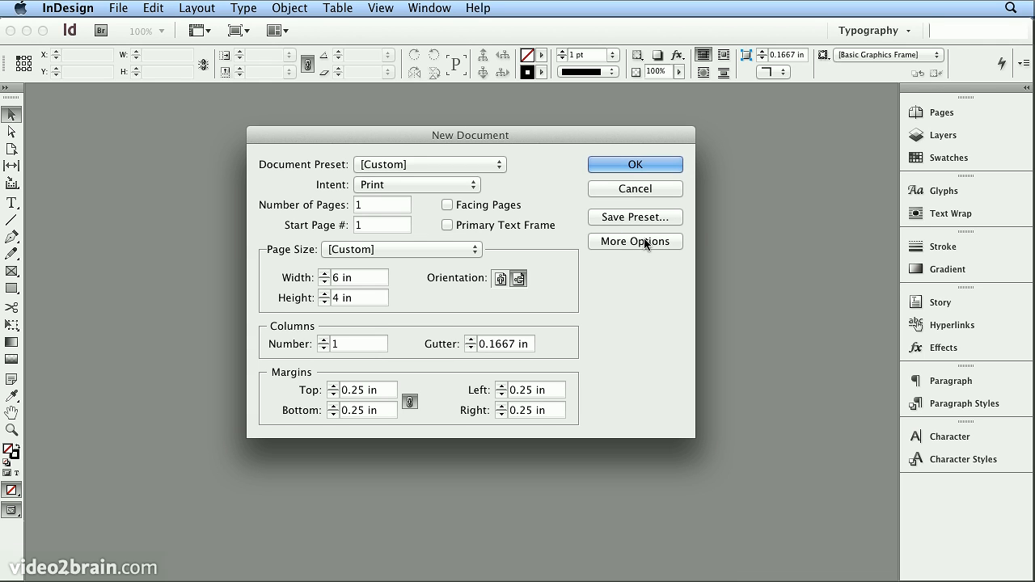
pyautogui.click(645, 243)
pyautogui.click(645, 242)
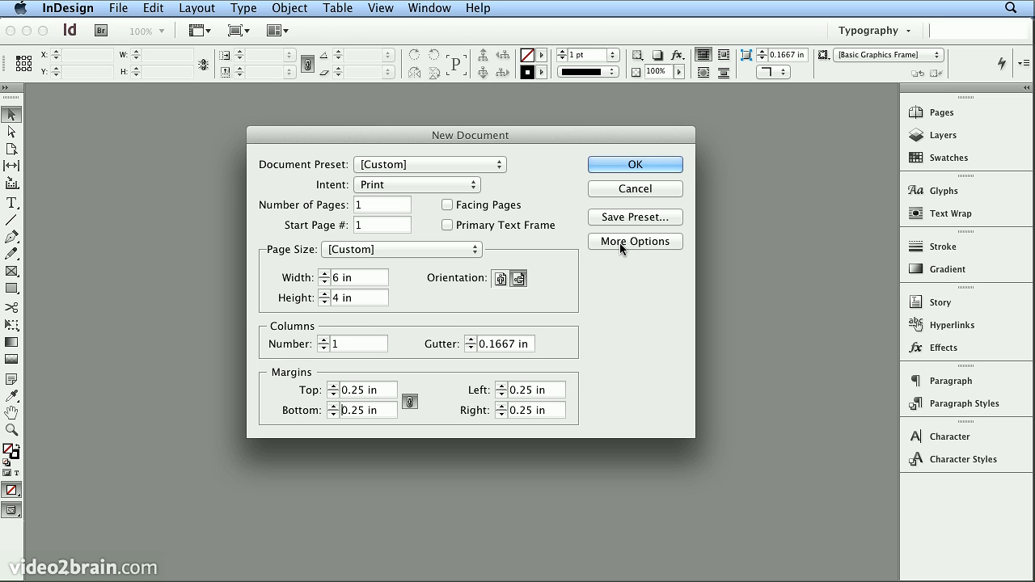
pyautogui.click(620, 243)
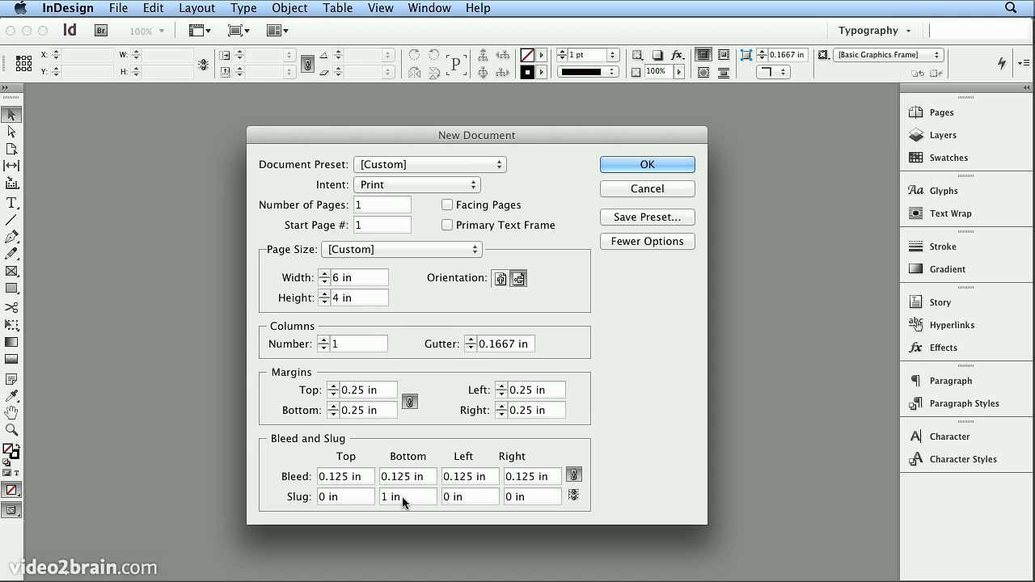
# Set the page to 2 columns with a 0.25 in gutter.
pyautogui.click(323, 340)
pyautogui.doubleClick(495, 343)
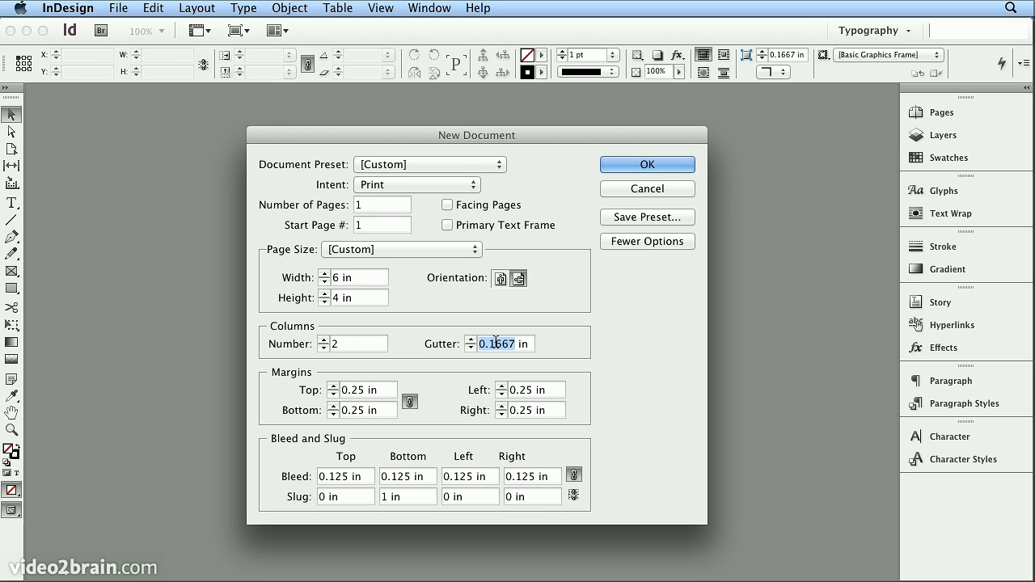
pyautogui.write('.25')
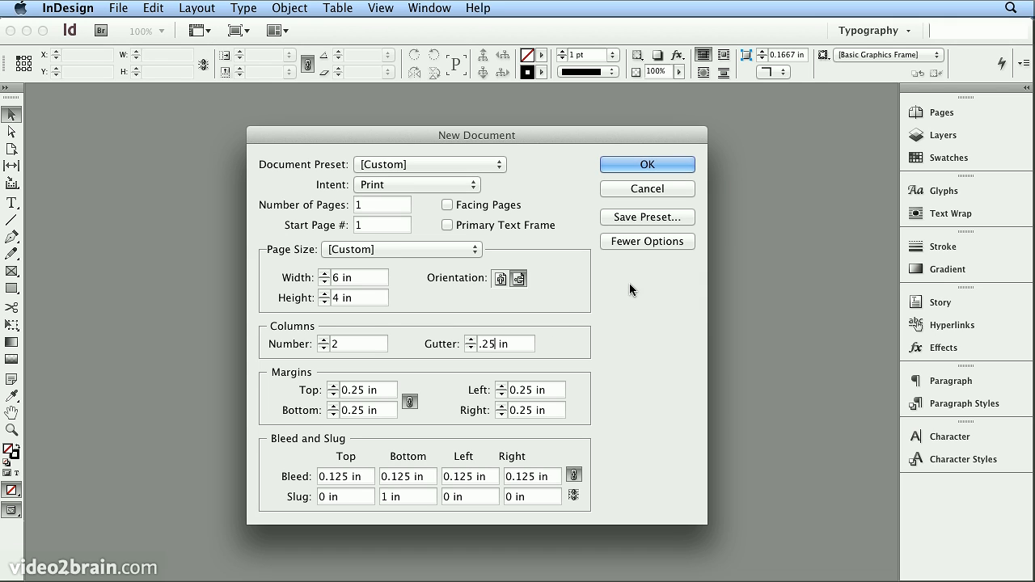
# Save the document settings as a preset named "6 x 4 Post Card".
pyautogui.click(647, 217)
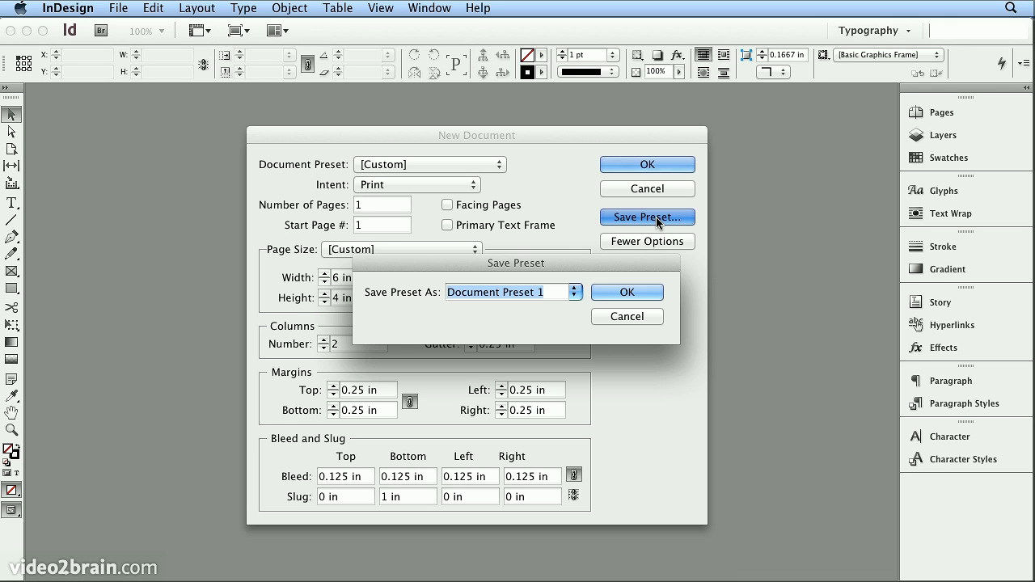
pyautogui.write('6 x')
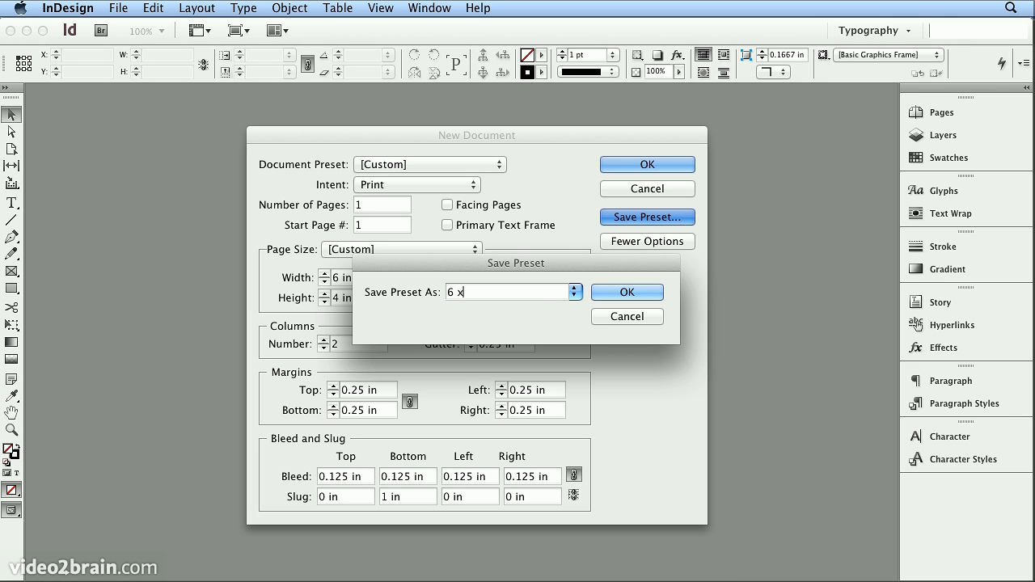
pyautogui.write(' 4 Post Card')
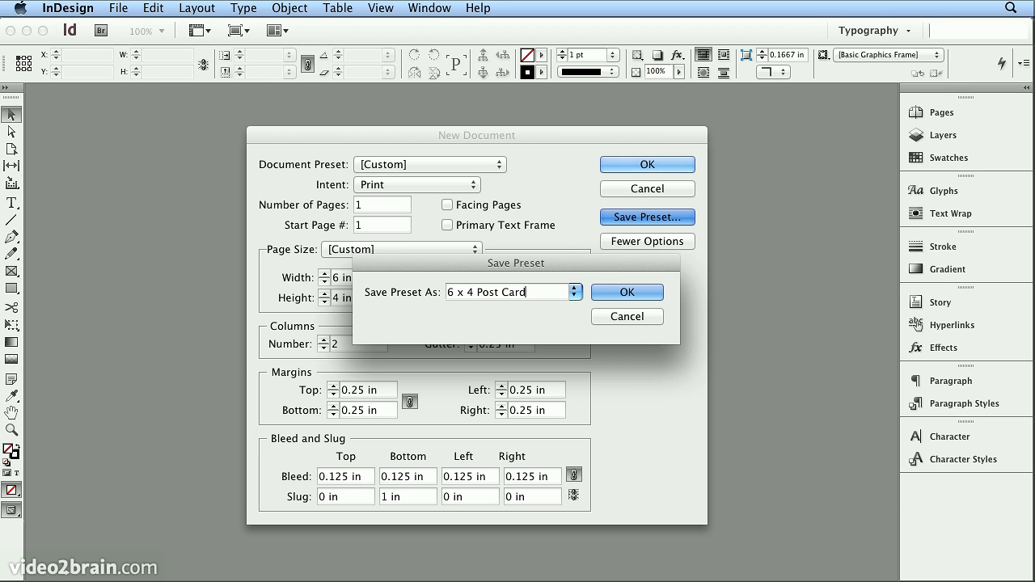
pyautogui.click(647, 301)
# Create the new document using the "6 x 4 Post Card" preset.
pyautogui.click(474, 166)
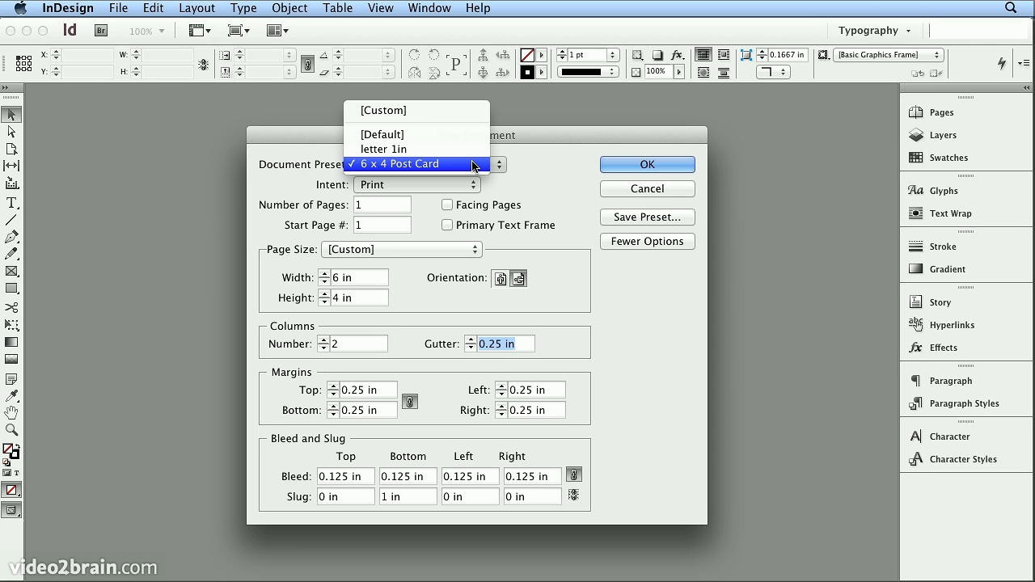
pyautogui.click(561, 162)
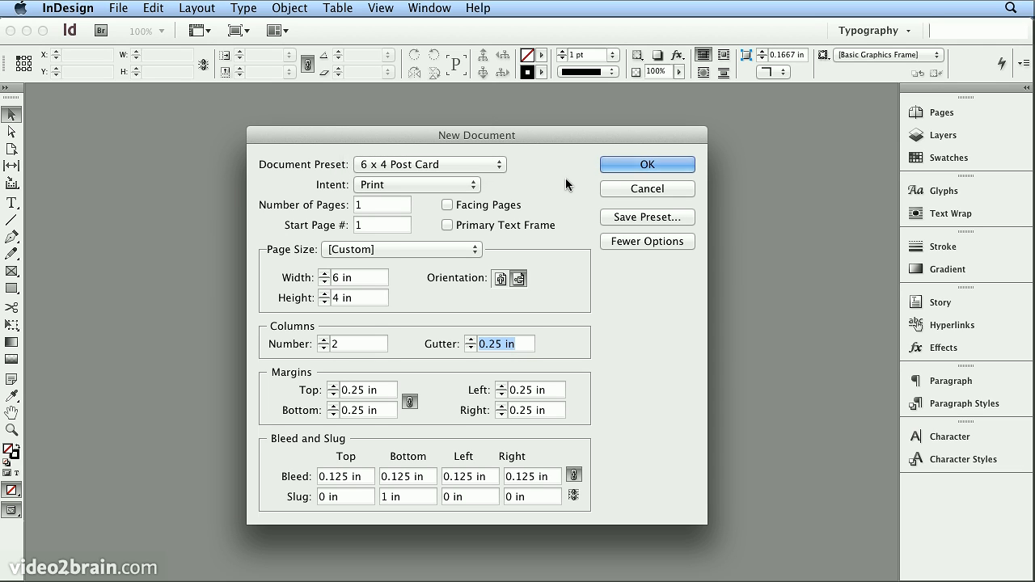
pyautogui.click(623, 167)
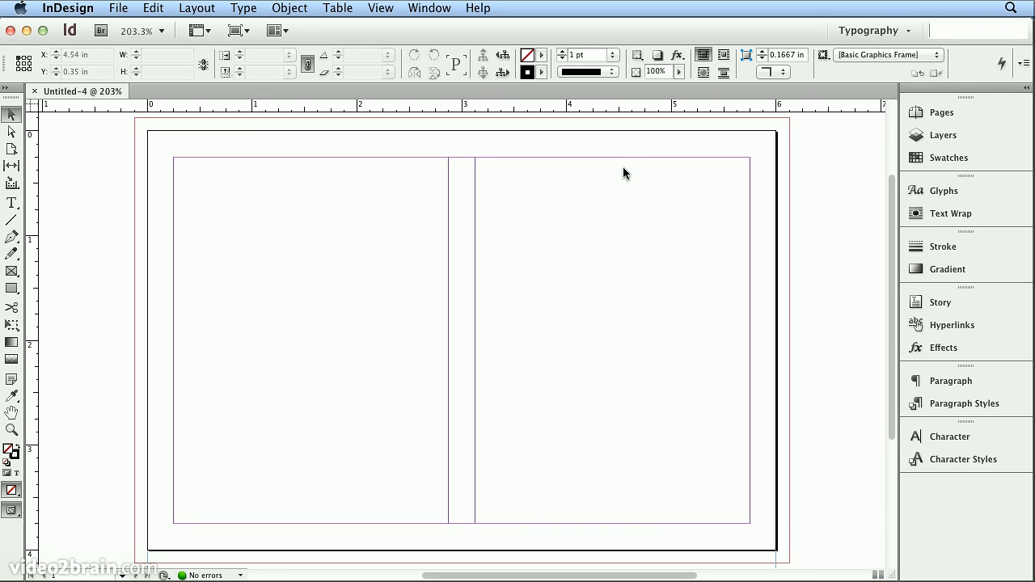
# Draw a text frame about 2.625 in wide and 1.8 in high across the upper part of the right column, then deselect it.
pyautogui.click(11, 203)
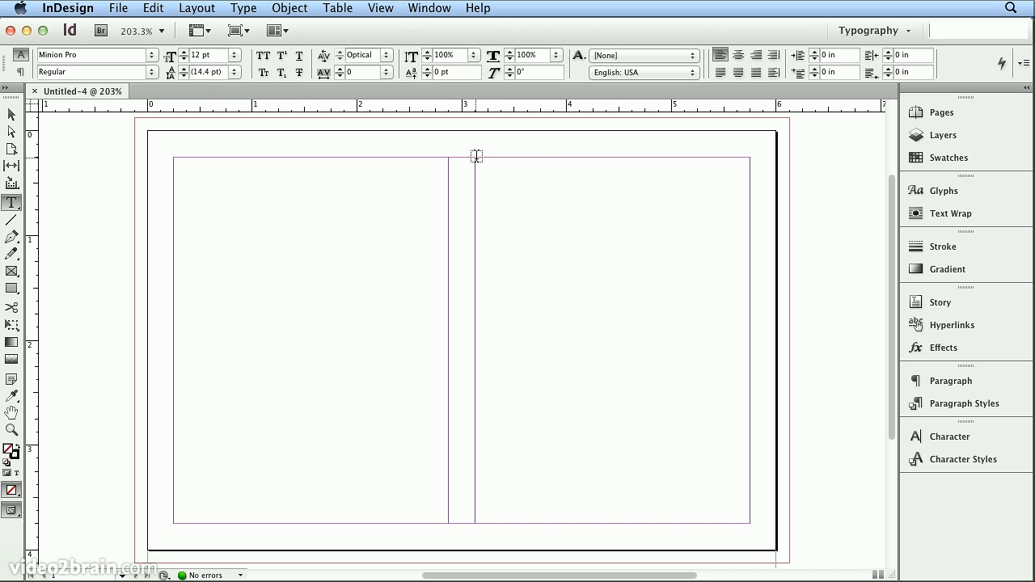
pyautogui.moveTo(477, 157); pyautogui.dragTo(750, 348)
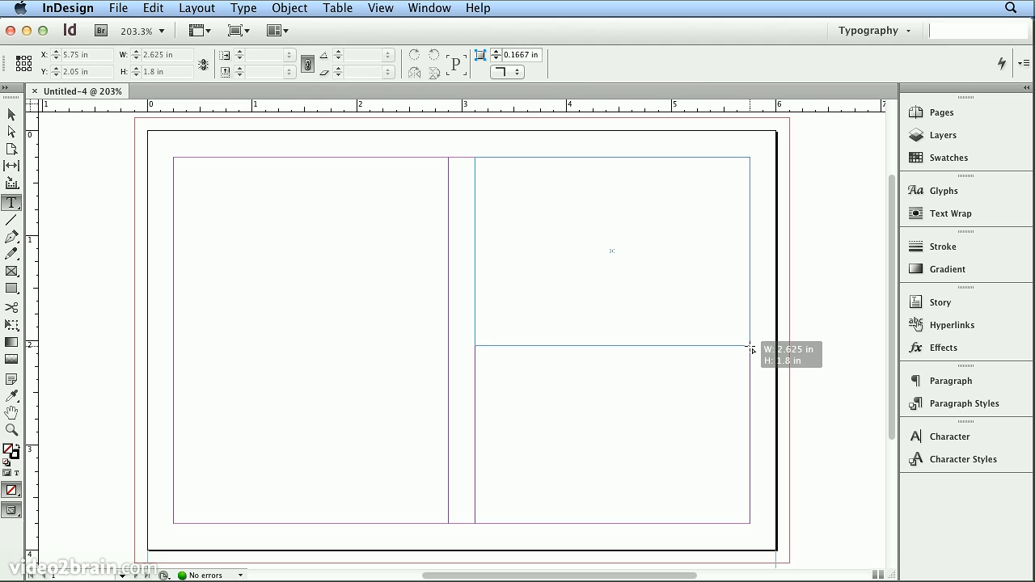
pyautogui.moveTo(750, 348); pyautogui.dragTo(750, 348)
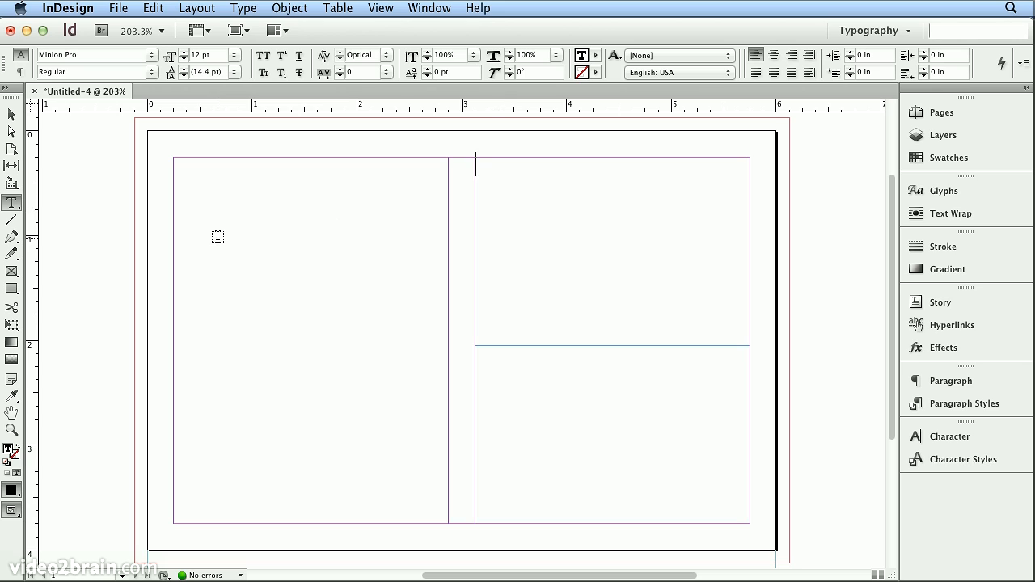
pyautogui.click(246, 247)
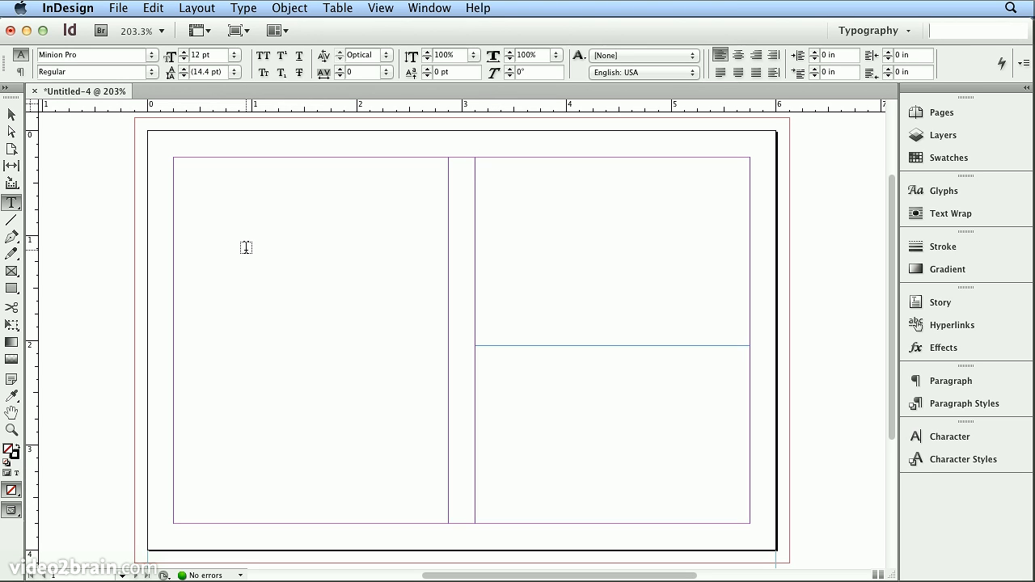
# Enter three lines in the text frame: "We don't see things as they are,", "we see things as we are." and "- Anais Nin".
pyautogui.click(558, 247)
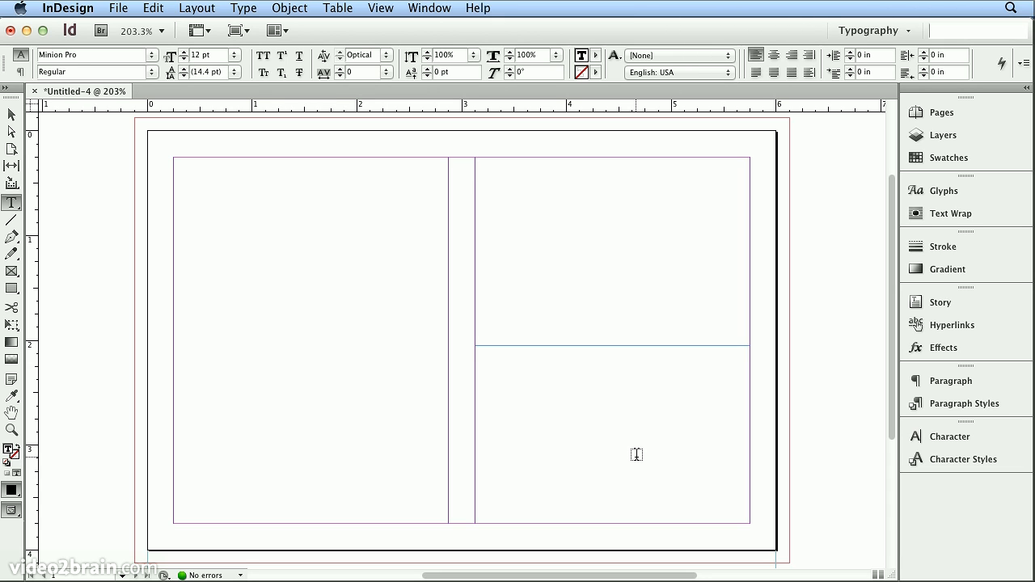
pyautogui.write("We don't see")
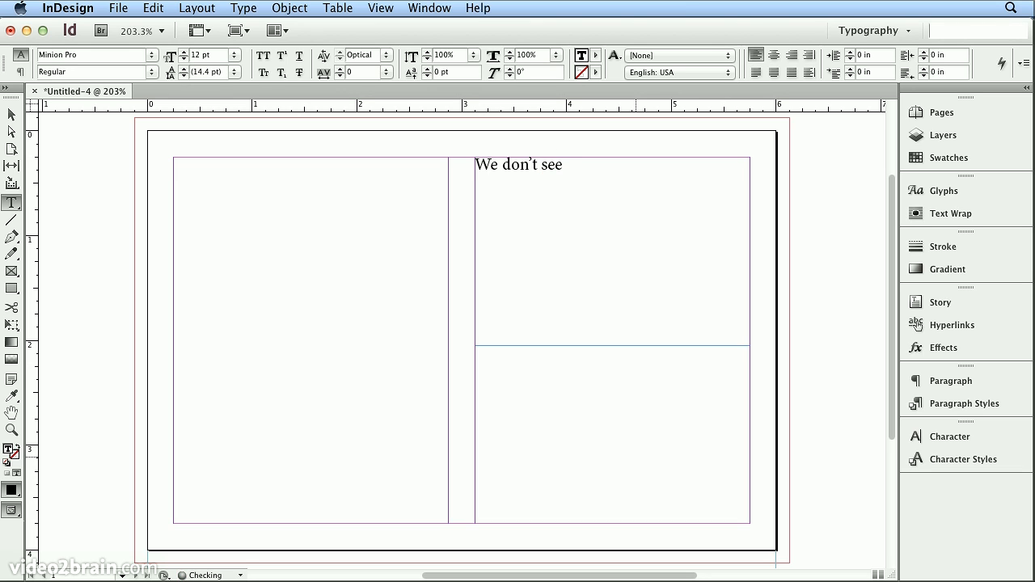
pyautogui.write(' things as they are,')
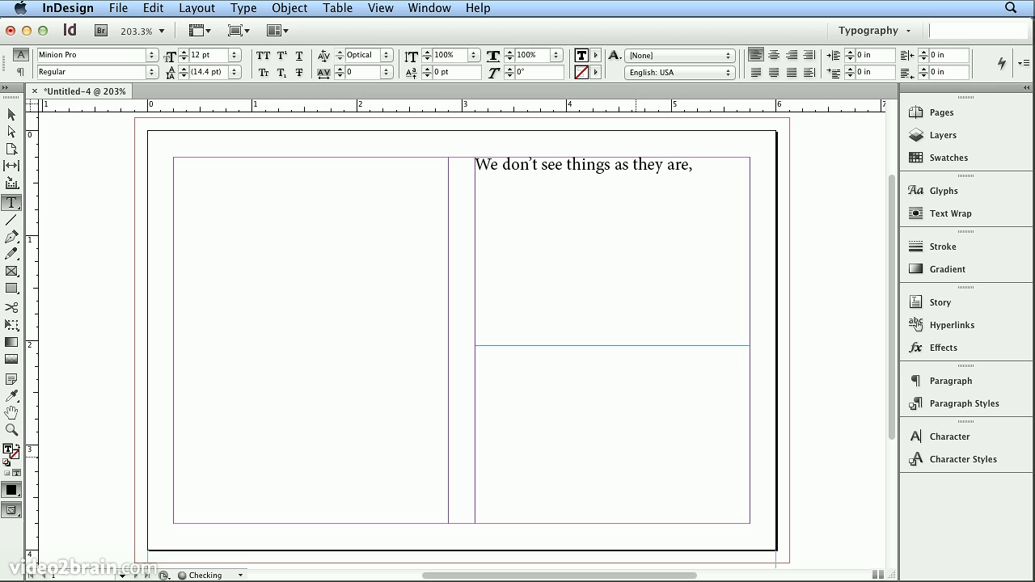
pyautogui.press('Return')
pyautogui.write('we see things')
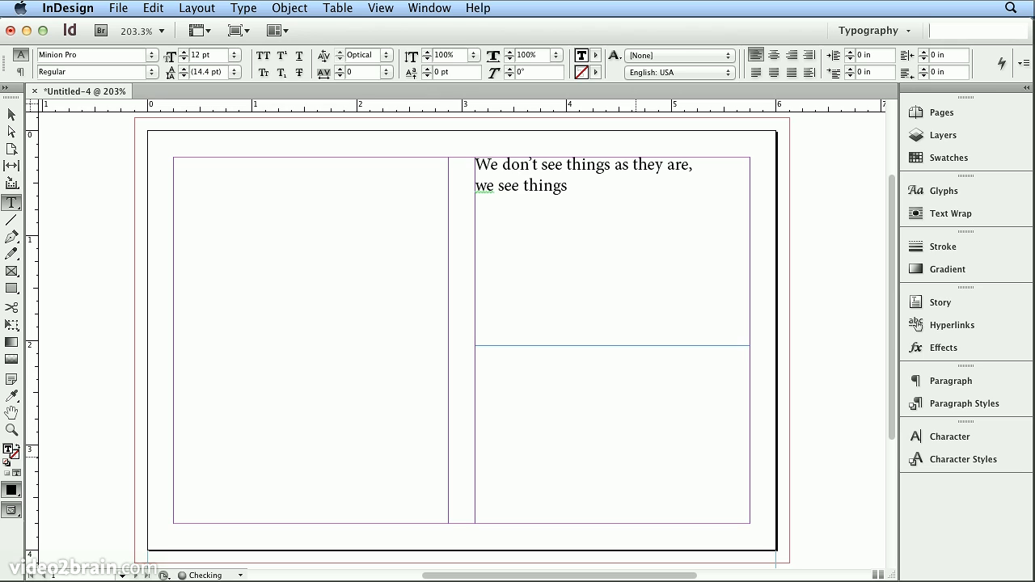
pyautogui.write(' as we are.')
pyautogui.press('Return')
pyautogui.write('-')
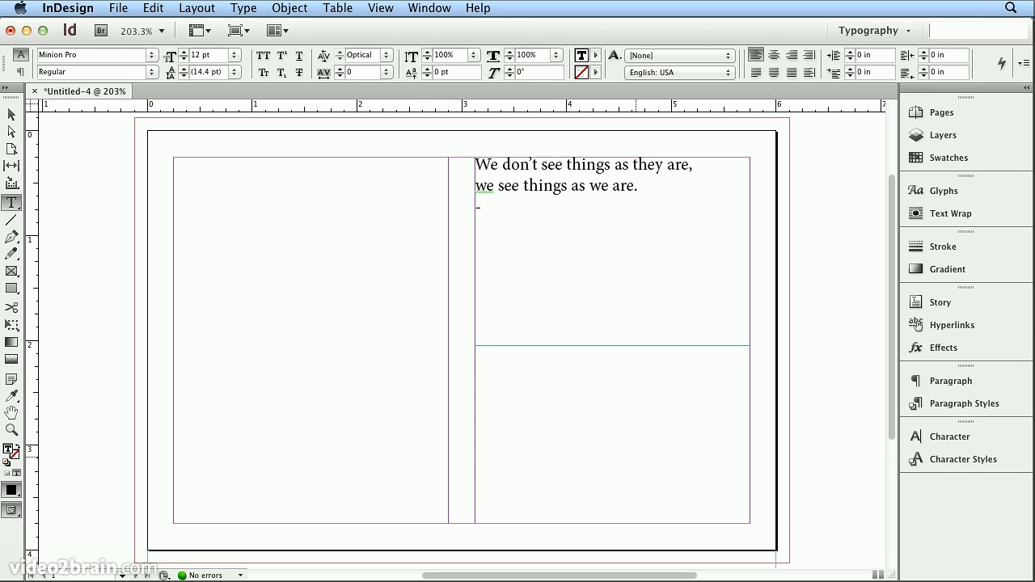
pyautogui.write(' Anais Nin')
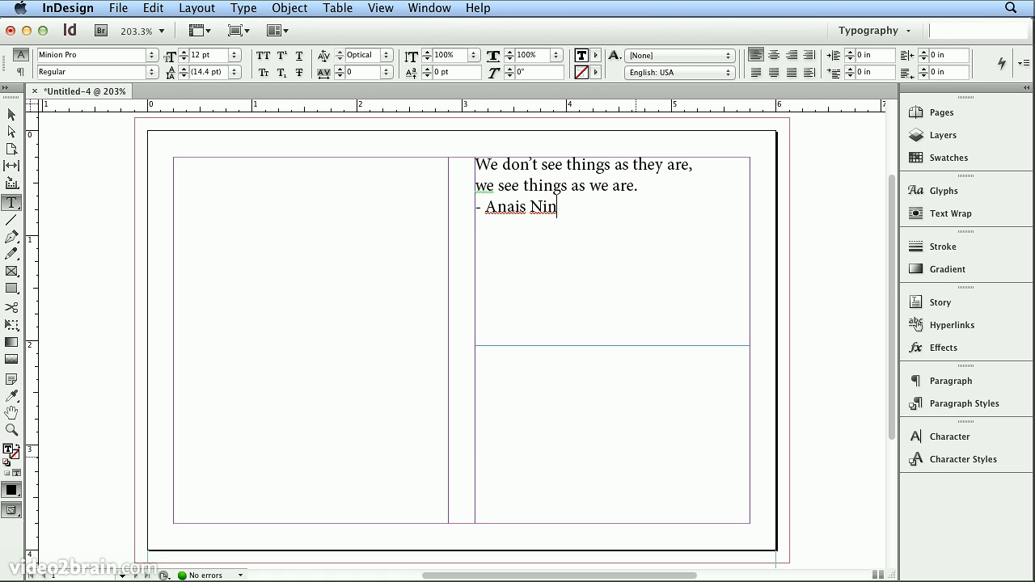
pyautogui.click(155, 9)
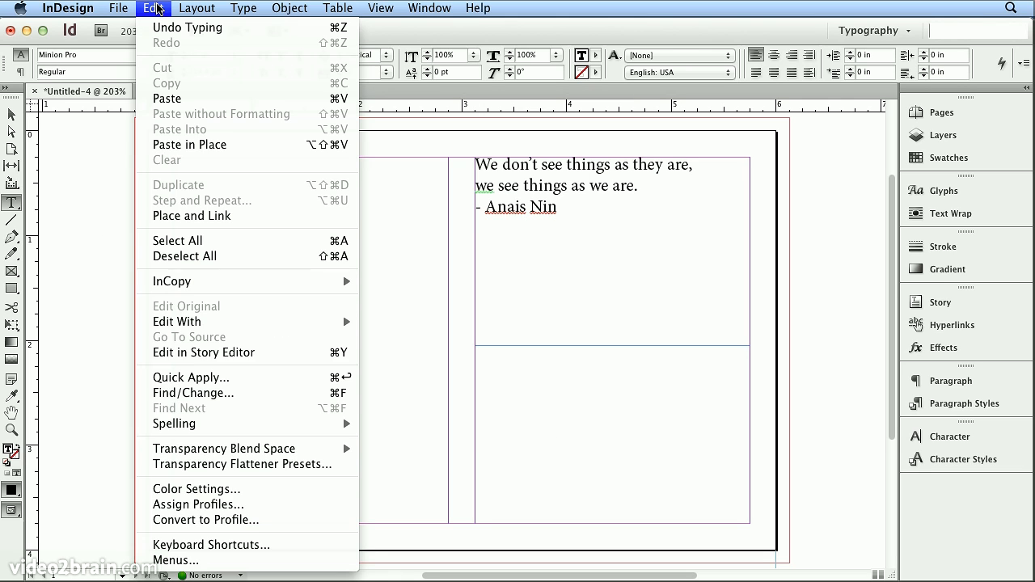
pyautogui.moveTo(250, 429)
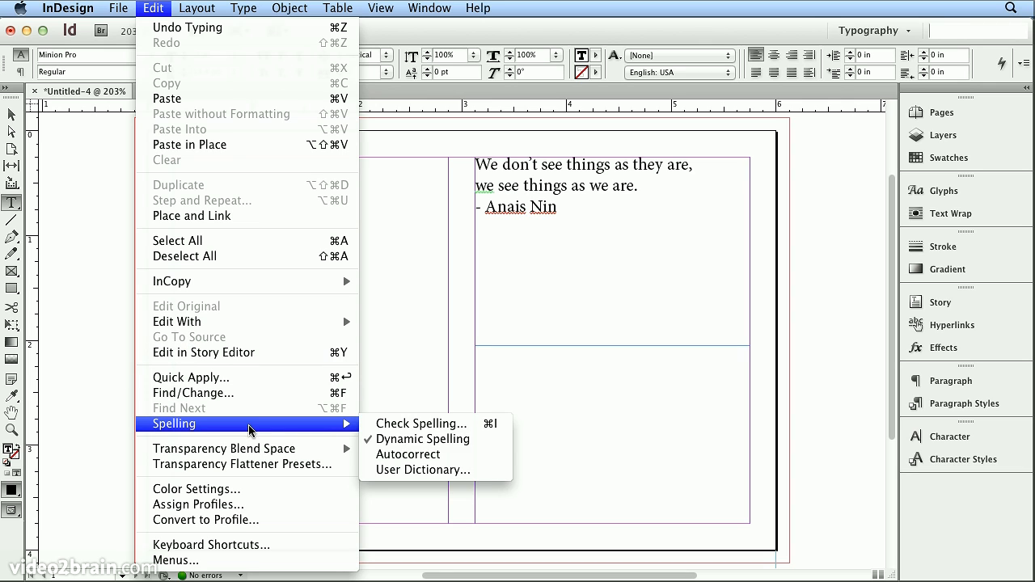
pyautogui.click(616, 29)
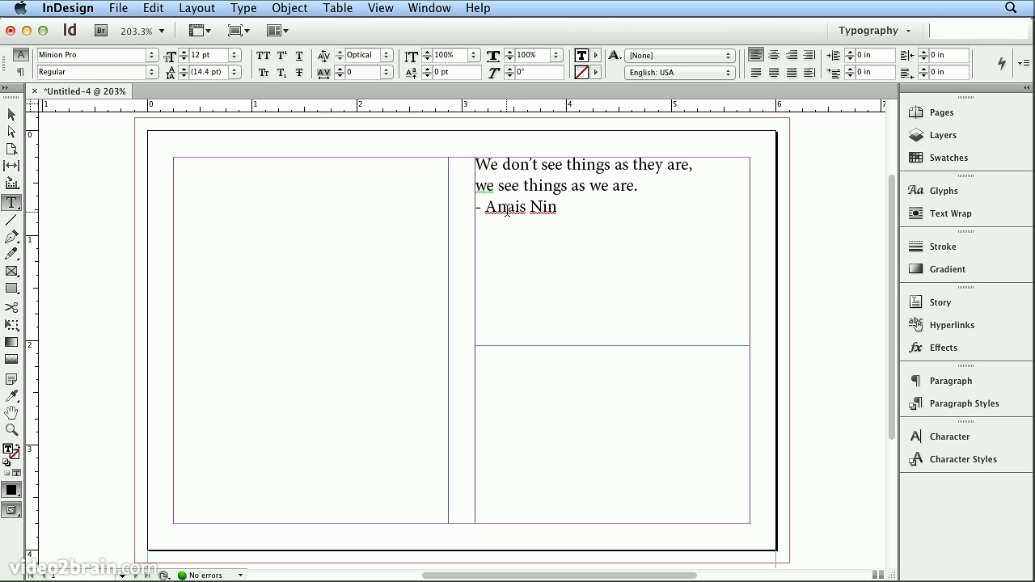
# Add the flagged words "Nin" and "Anais" to the user dictionary.
pyautogui.rightClick(548, 208)
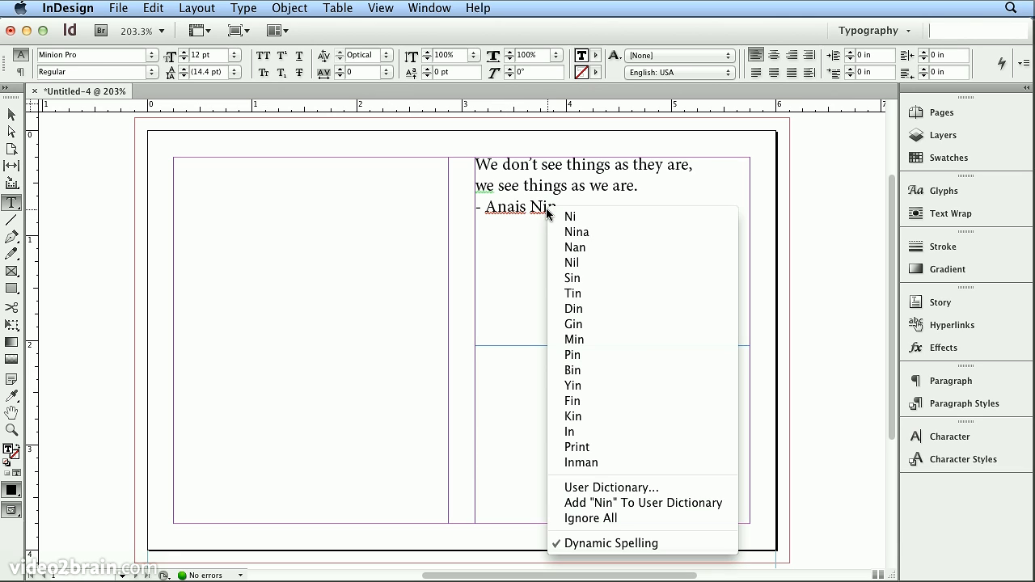
pyautogui.click(626, 507)
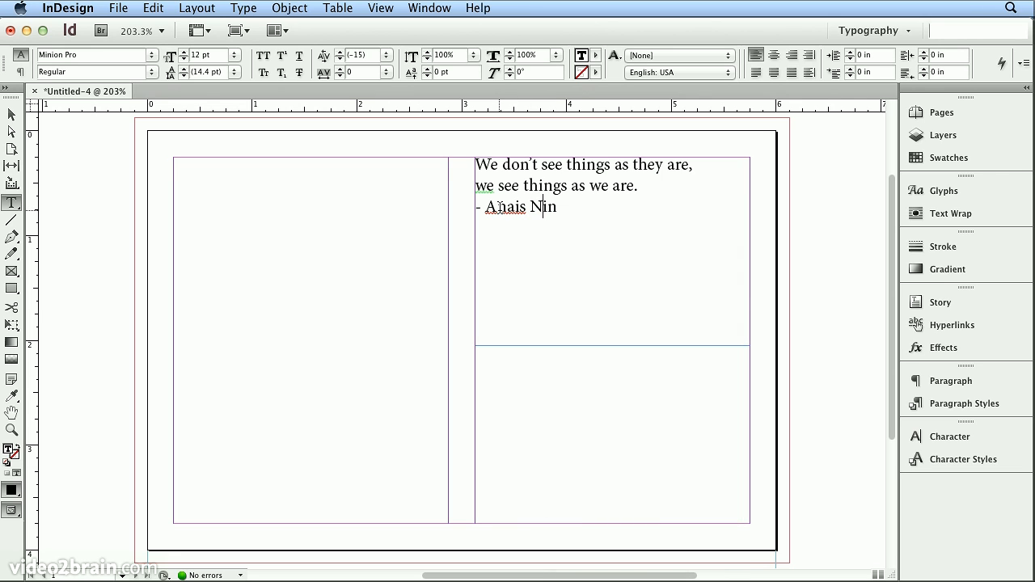
pyautogui.rightClick(500, 207)
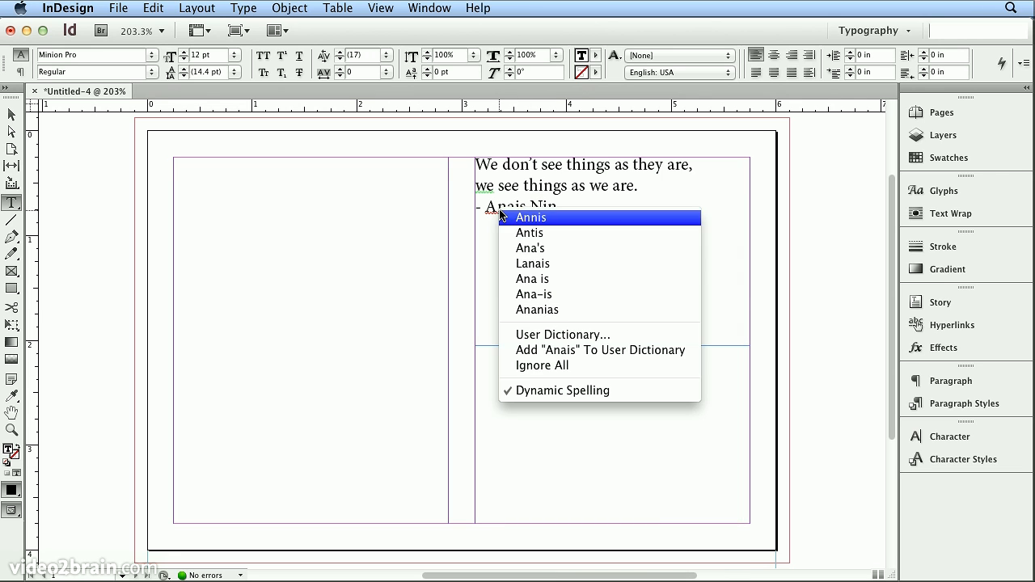
pyautogui.click(528, 356)
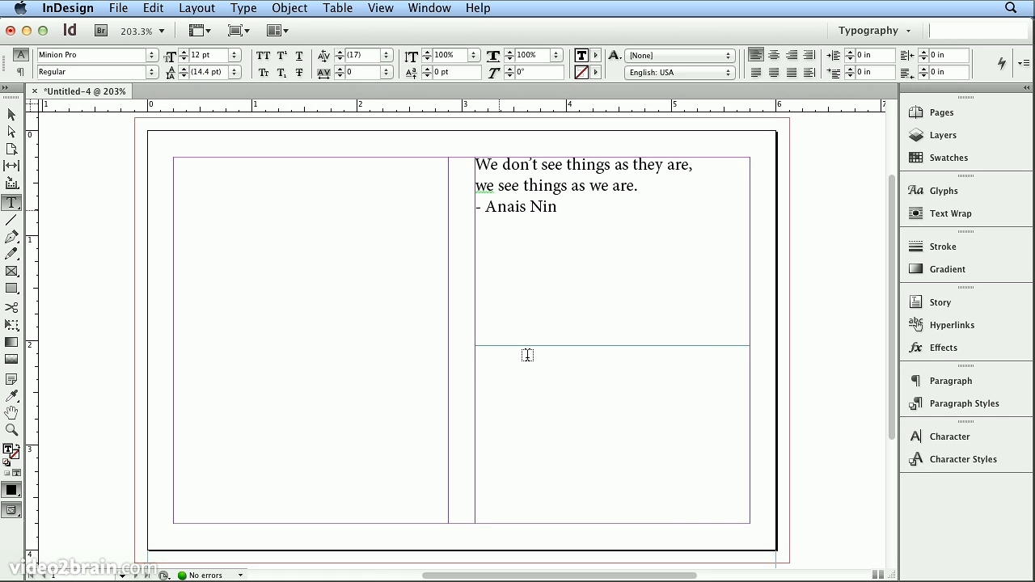
# Select all the text in the quotation frame and browse the available fonts, including the American Typewriter styles.
pyautogui.click(159, 7)
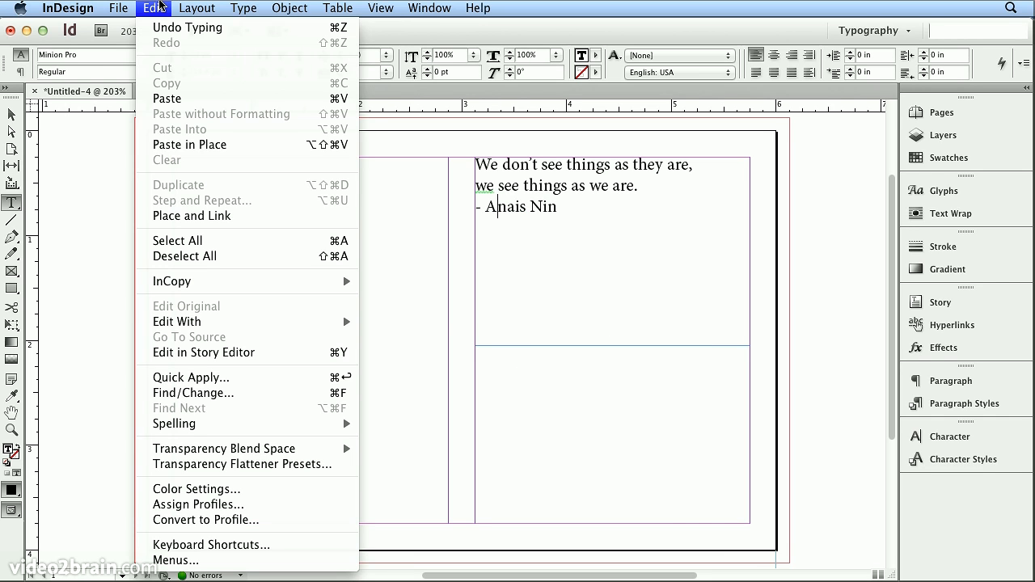
pyautogui.click(177, 240)
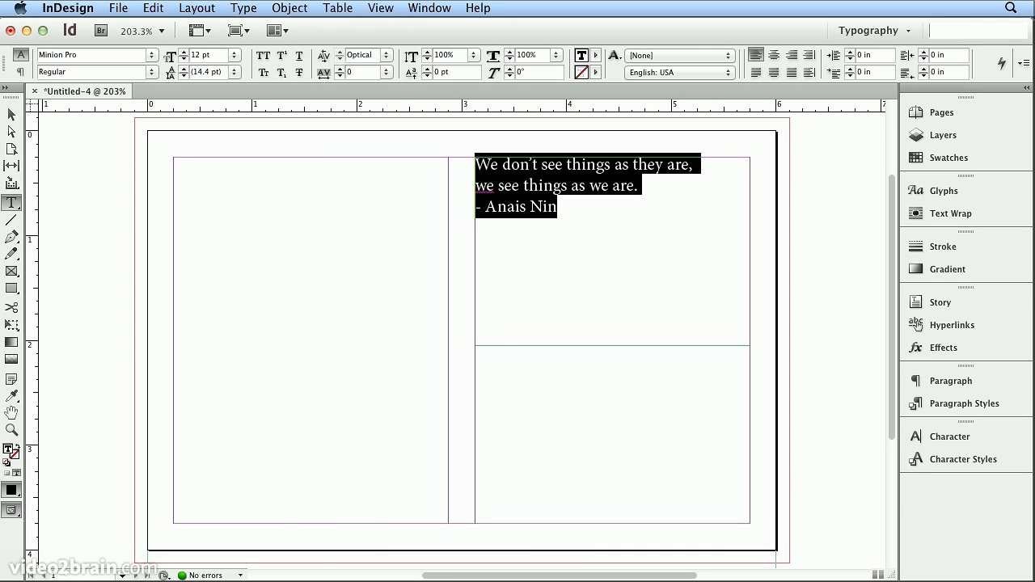
pyautogui.click(234, 8)
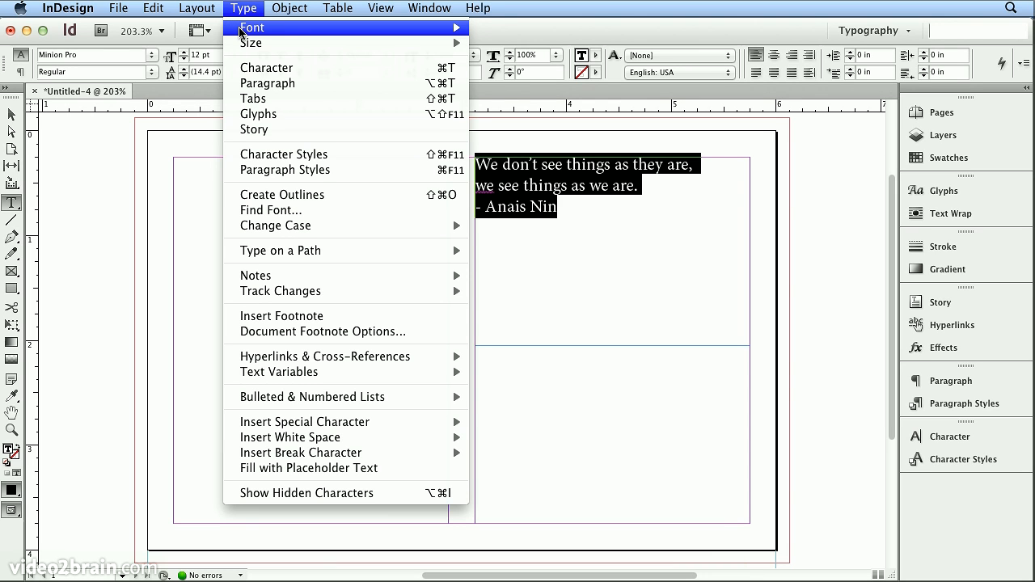
pyautogui.moveTo(240, 32)
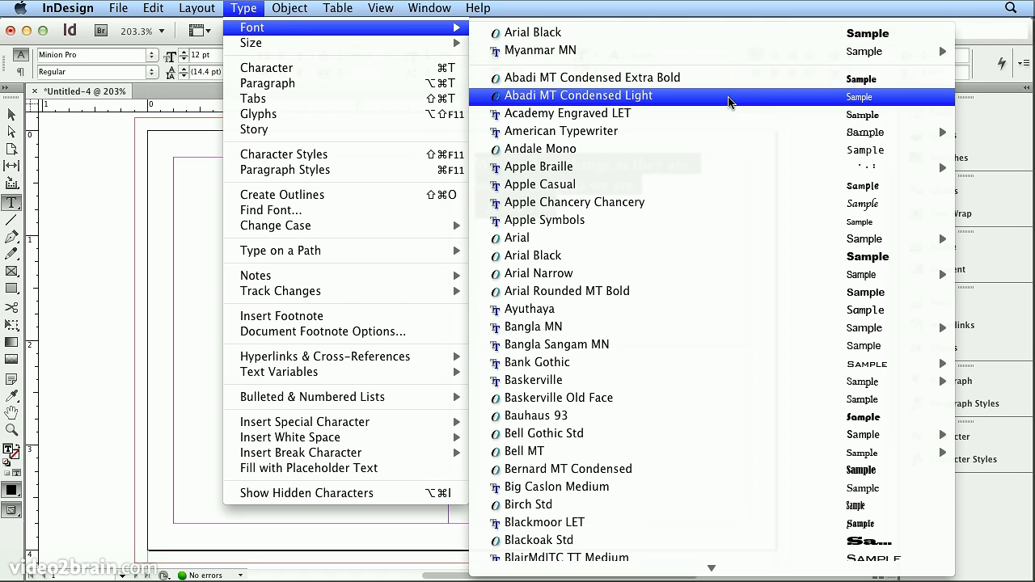
pyautogui.moveTo(903, 132)
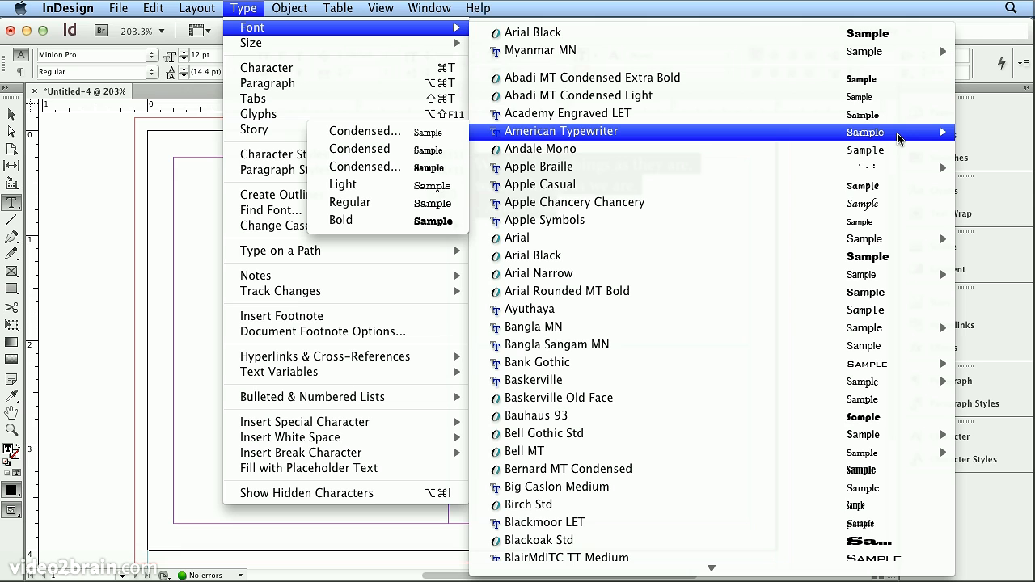
pyautogui.click(252, 10)
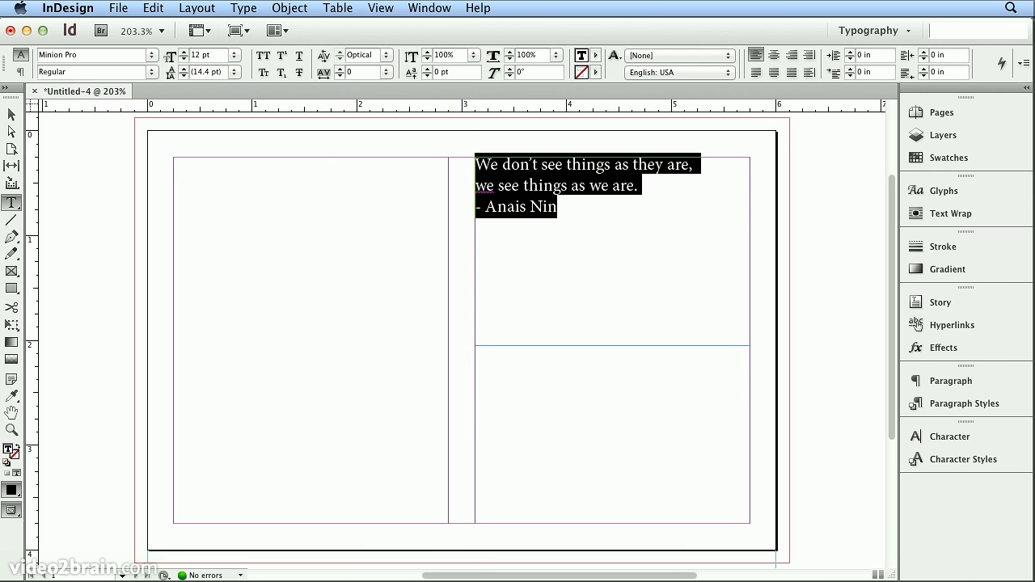
# Examine the font list for the selected quotation, including the Myanmar MN and Noteworthy styles, in both the character controls and the Character panel.
pyautogui.click(151, 54)
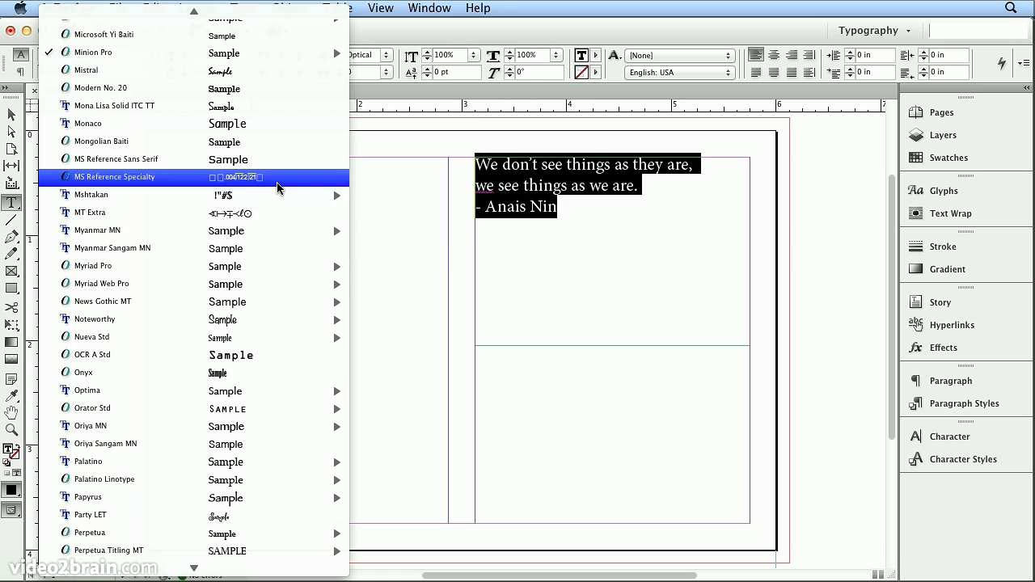
pyautogui.moveTo(289, 235)
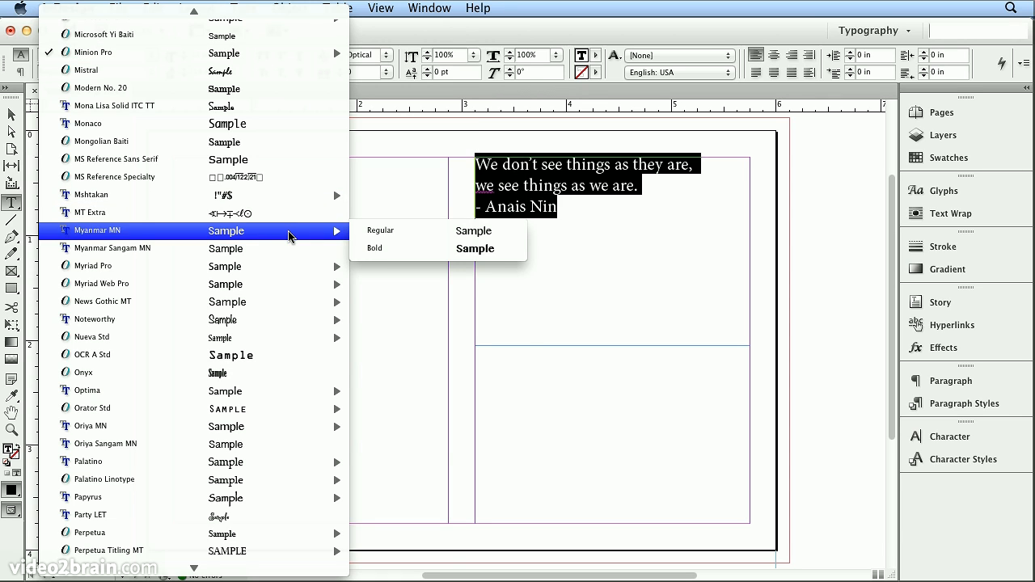
pyautogui.moveTo(291, 320)
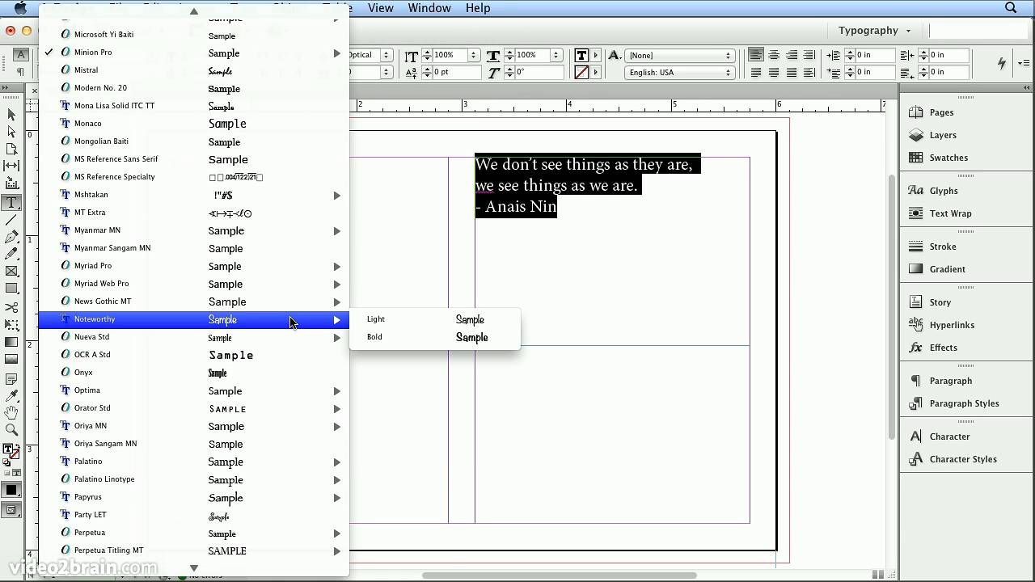
pyautogui.click(504, 35)
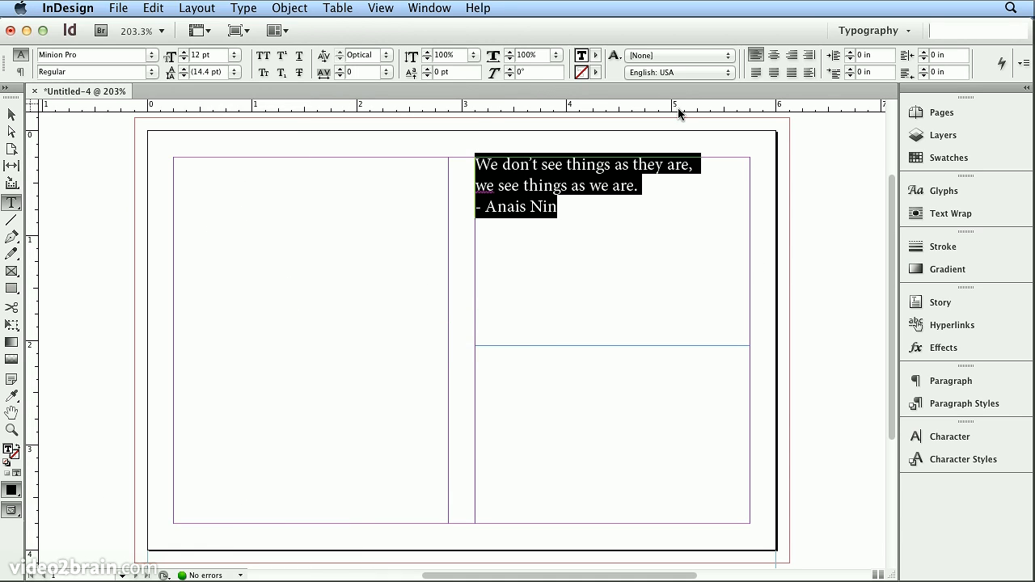
pyautogui.click(975, 439)
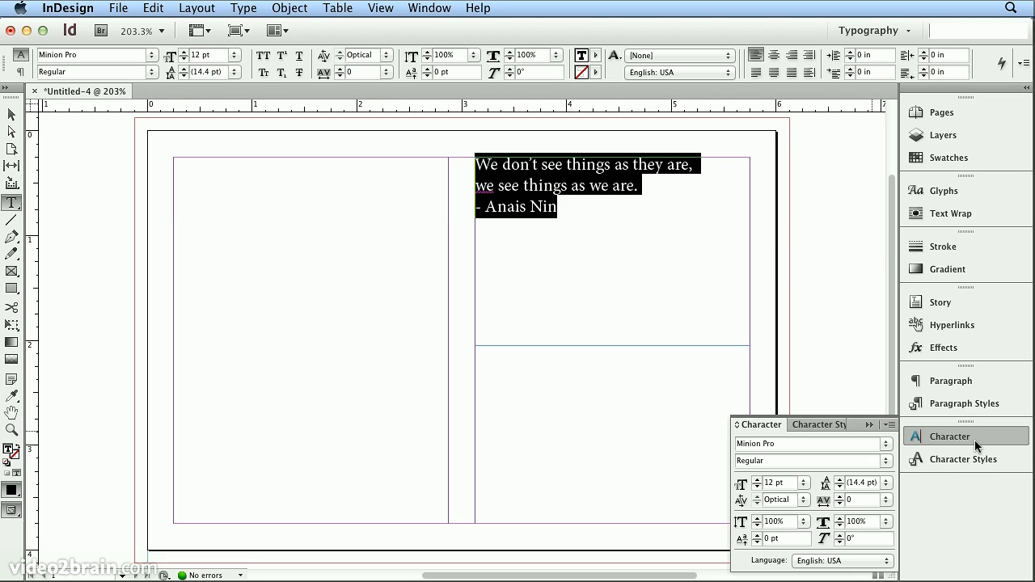
pyautogui.click(887, 447)
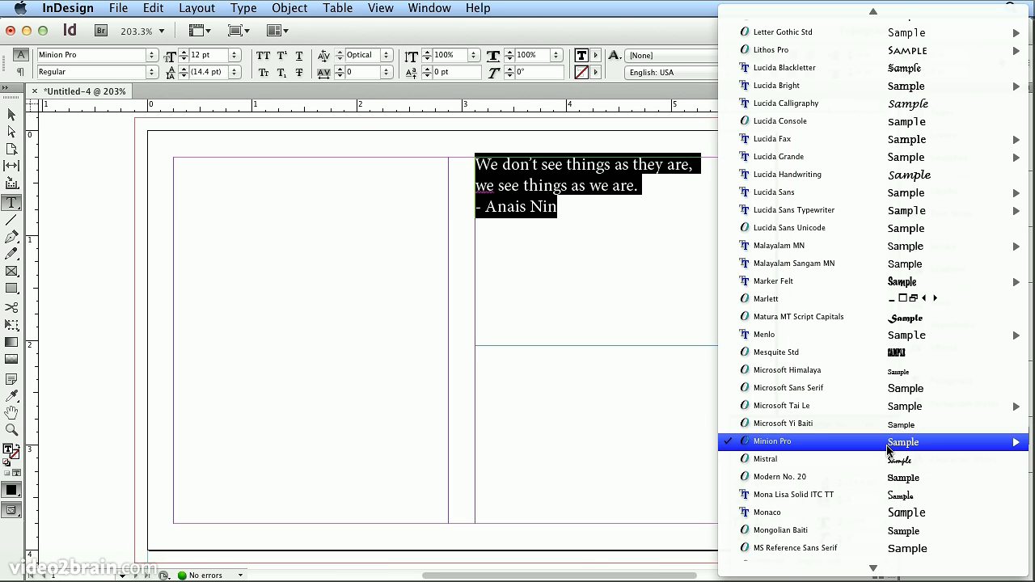
pyautogui.moveTo(889, 447)
pyautogui.click(327, 441)
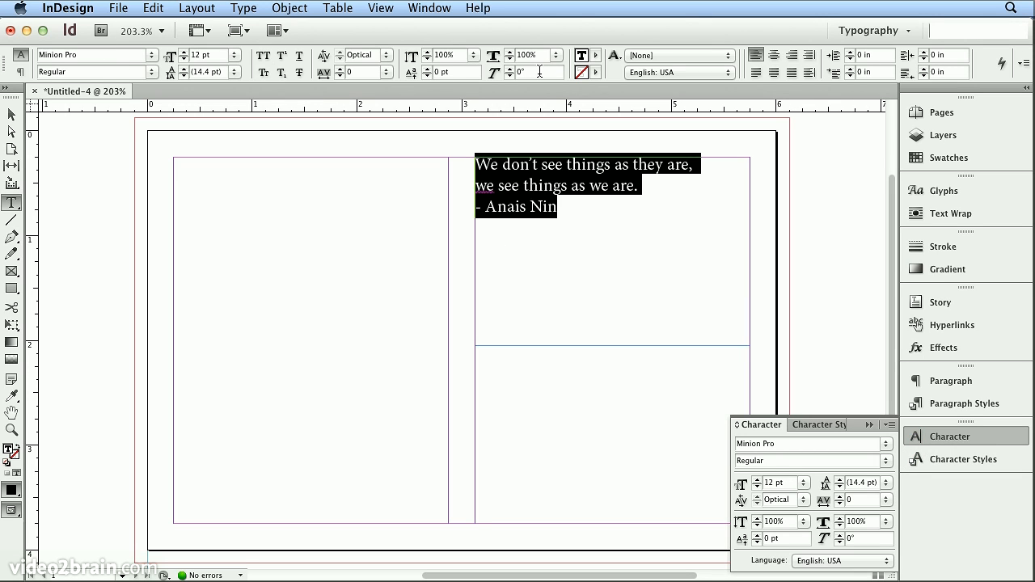
# Detach the Character panel from its group, close it, and collapse the Character Styles panel.
pyautogui.moveTo(772, 425); pyautogui.dragTo(624, 323)
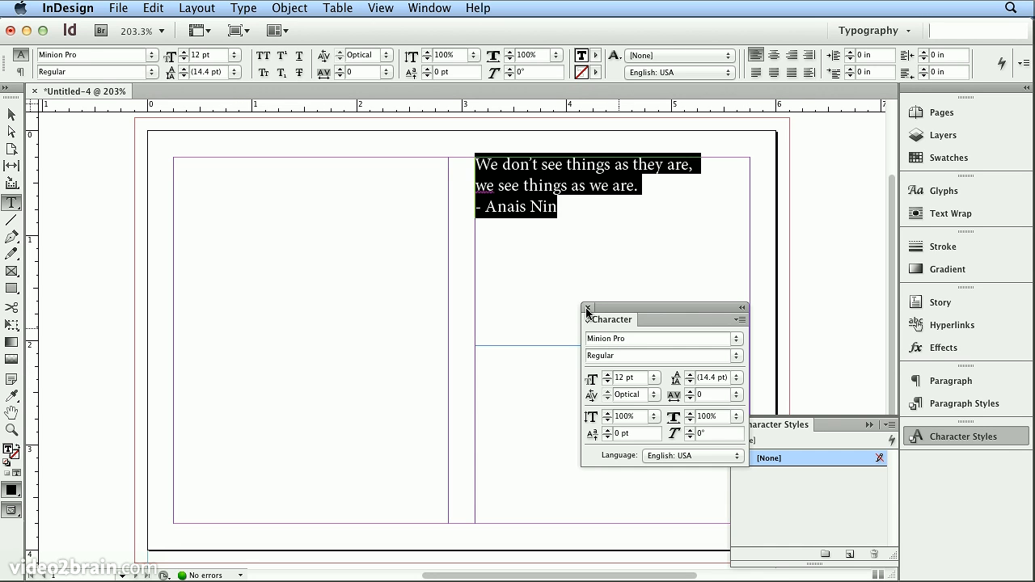
pyautogui.click(586, 309)
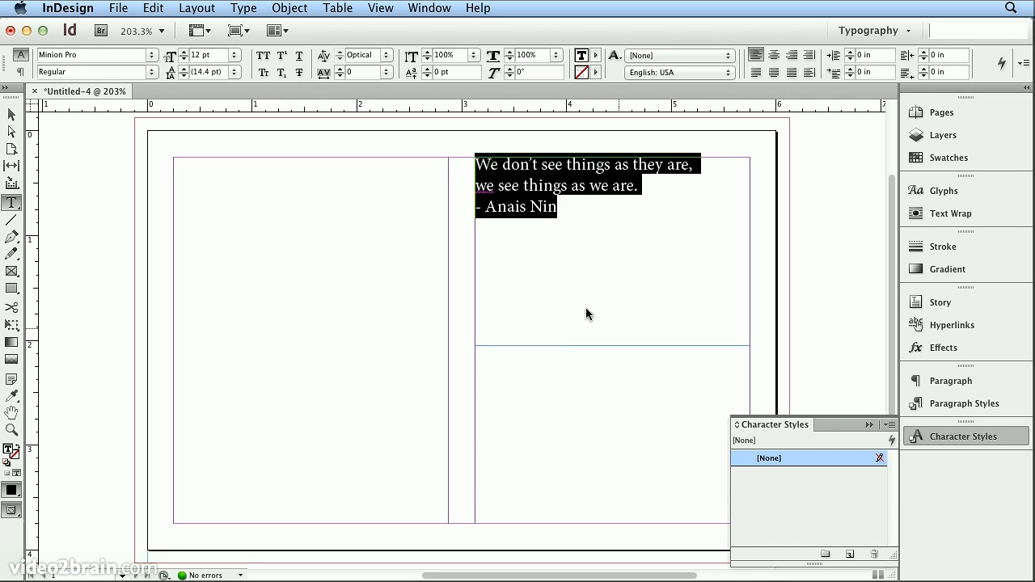
pyautogui.click(959, 430)
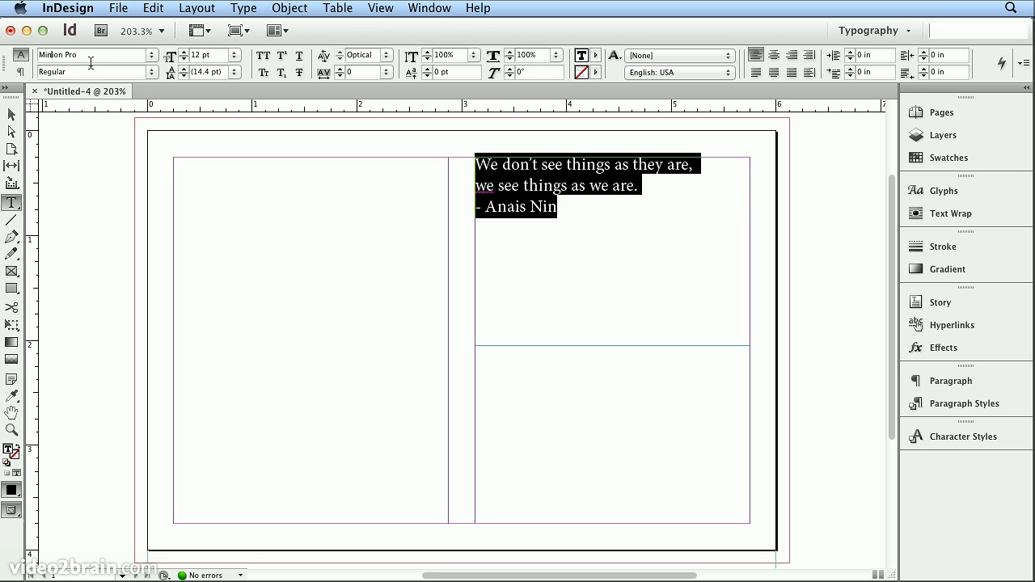
# Preview the quotation in successive fonts, going backwards through the font list to Lao Sangam MN.
pyautogui.press('Up')
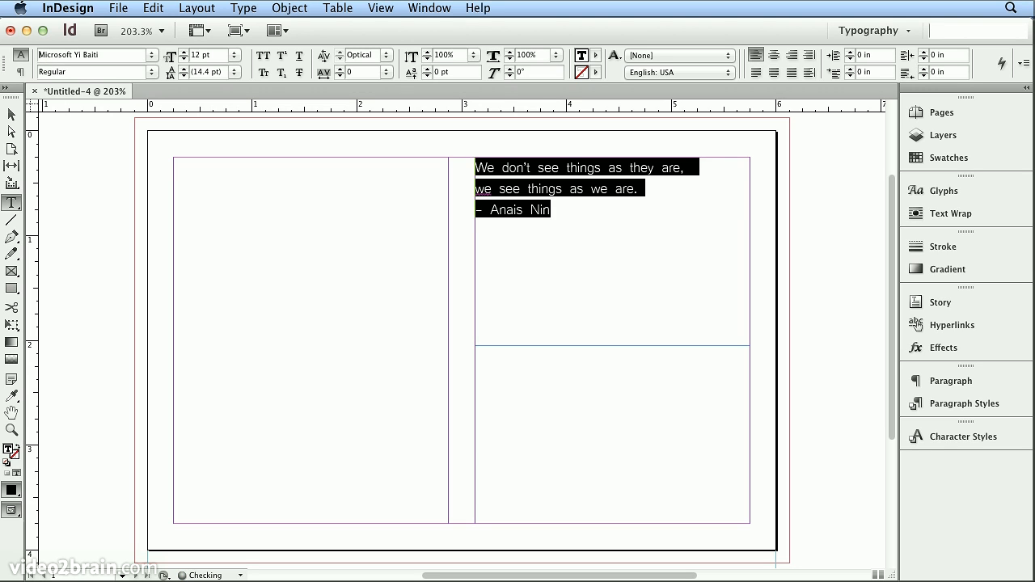
pyautogui.press('Up')
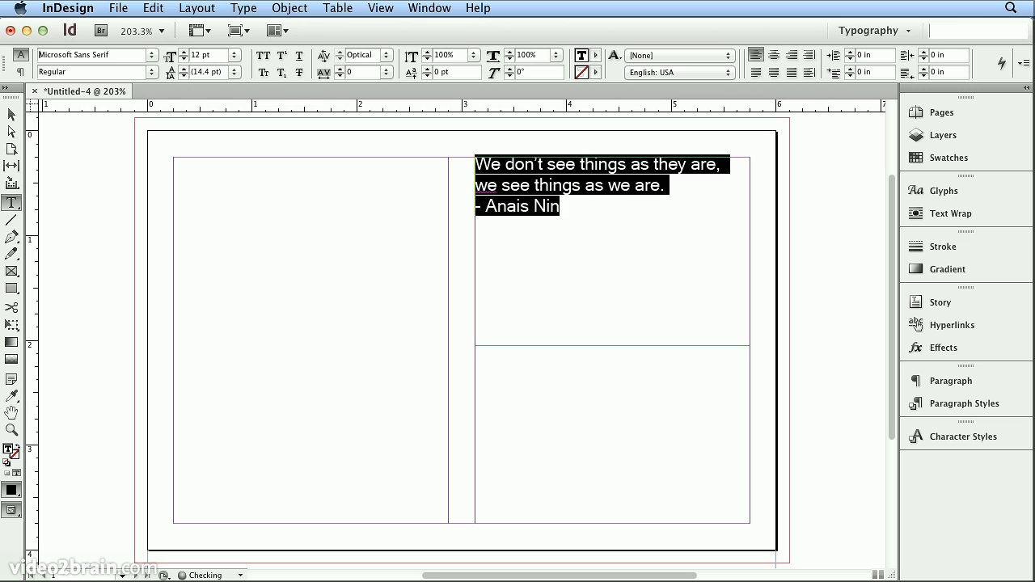
pyautogui.press('Up')
pyautogui.press('Up')
pyautogui.press('Up')
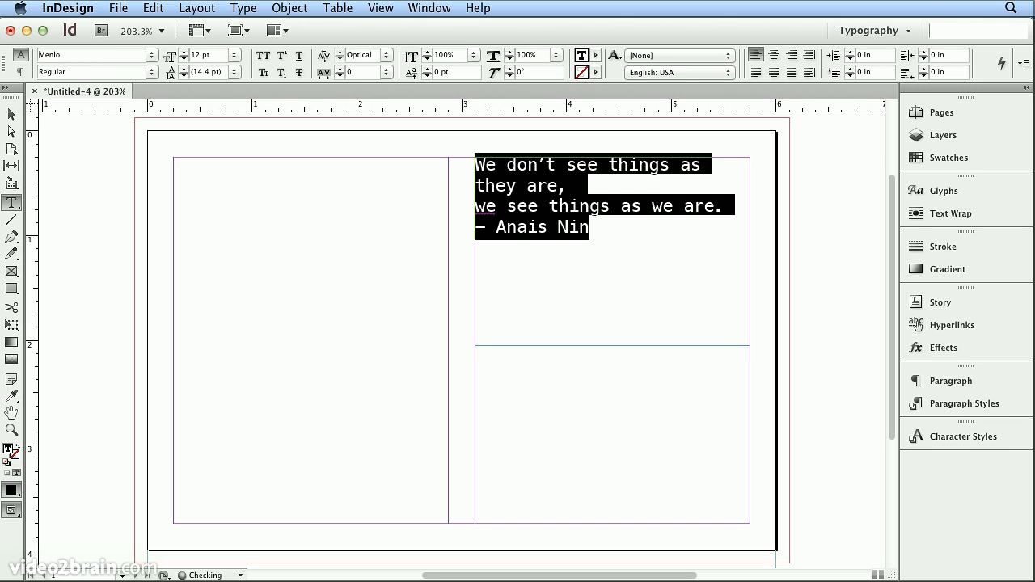
pyautogui.press('Up')
pyautogui.press('Up')
pyautogui.press('Up')
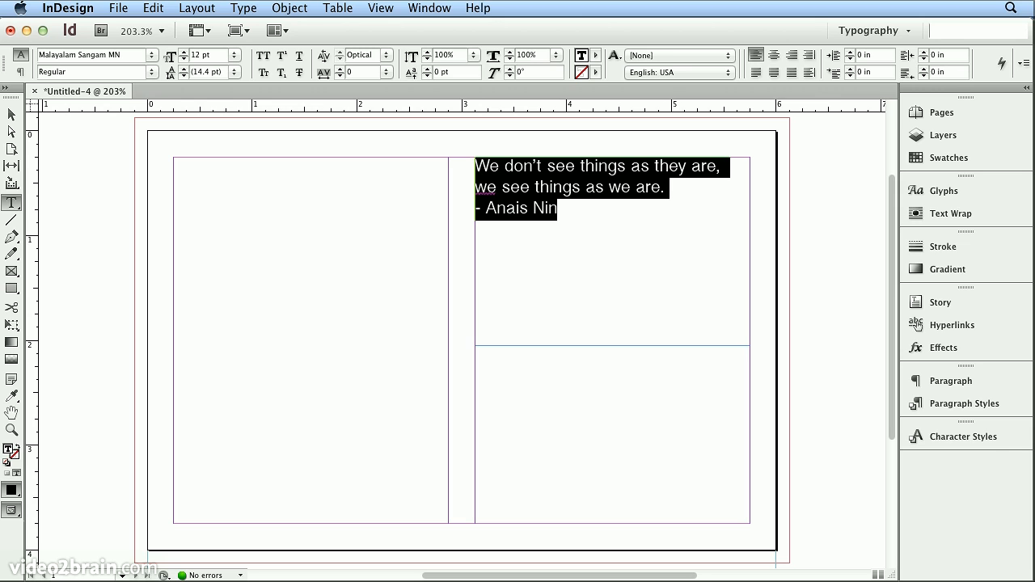
pyautogui.press('Up')
pyautogui.press('Up')
pyautogui.press('Up')
pyautogui.press('Up')
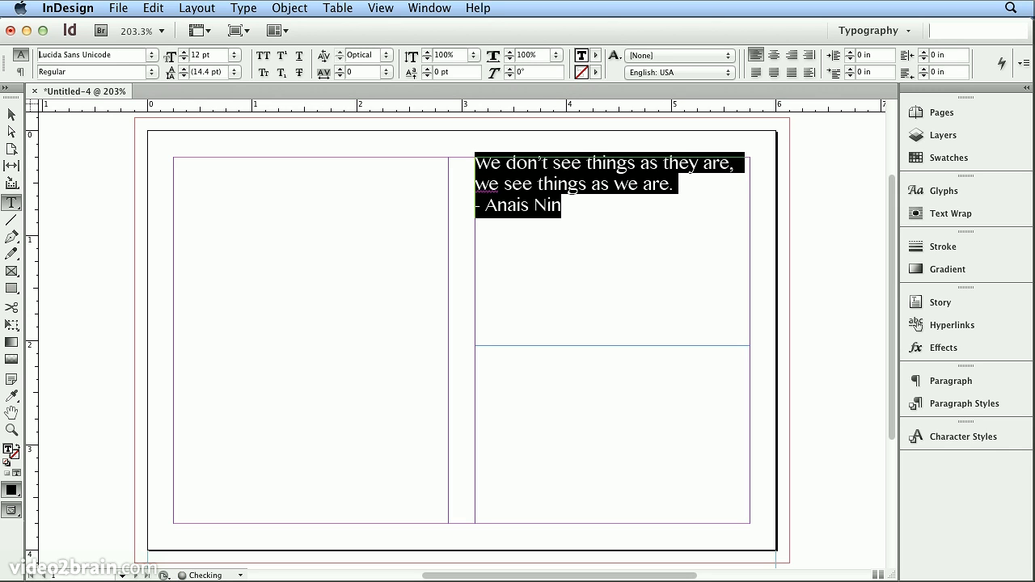
pyautogui.press('Up')
pyautogui.press('Up')
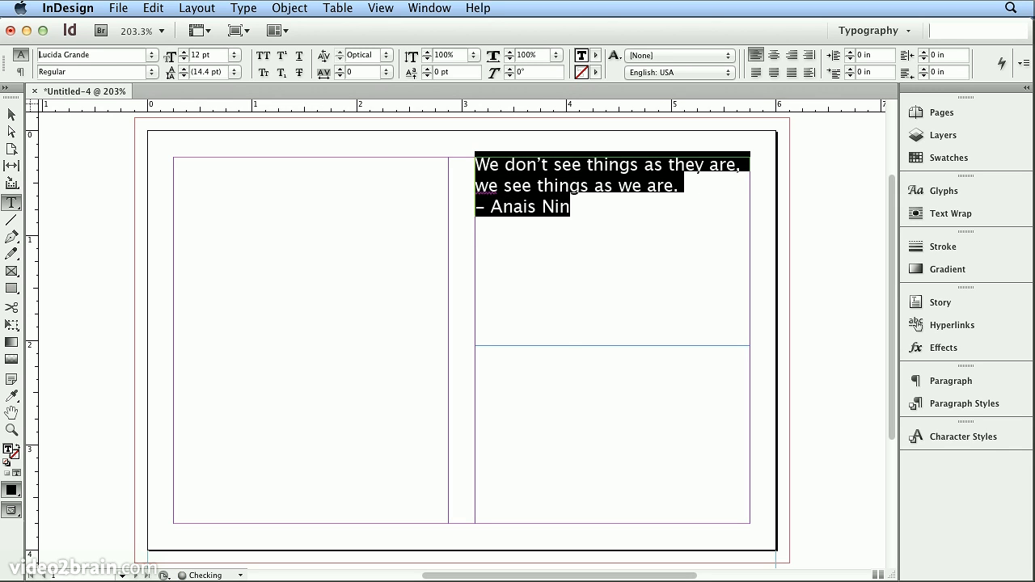
pyautogui.press('Up')
pyautogui.press('Up')
pyautogui.press('Up')
pyautogui.press('Up')
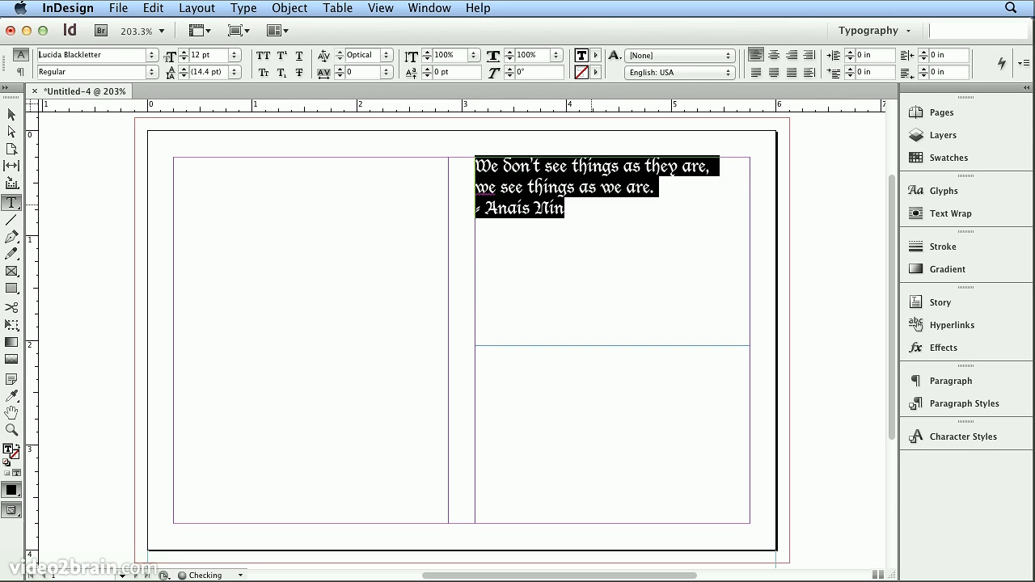
pyautogui.press('Up')
pyautogui.press('Up')
pyautogui.press('Up')
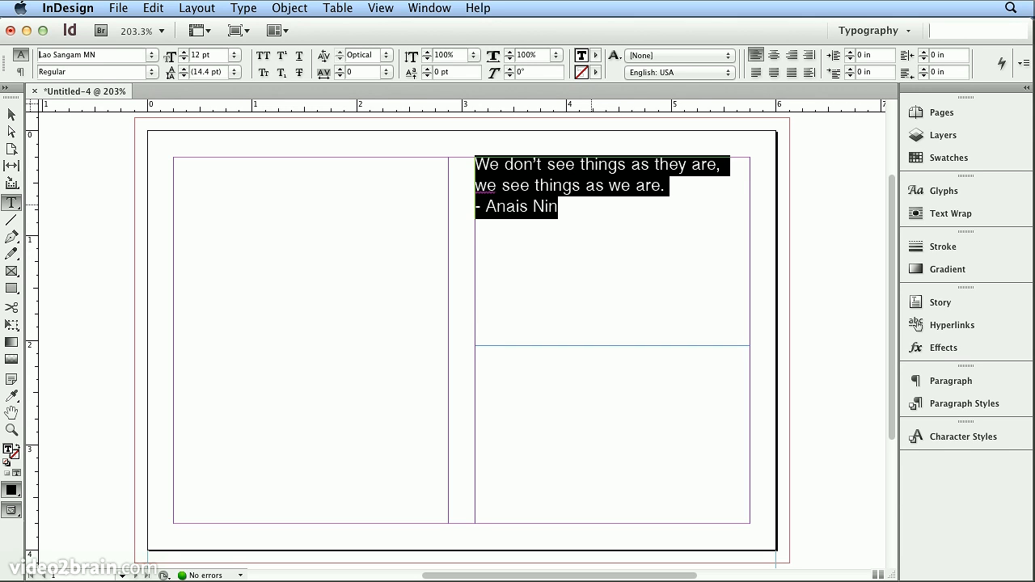
# Set the quotation's font to Prestige Elite Std.
pyautogui.click(151, 56)
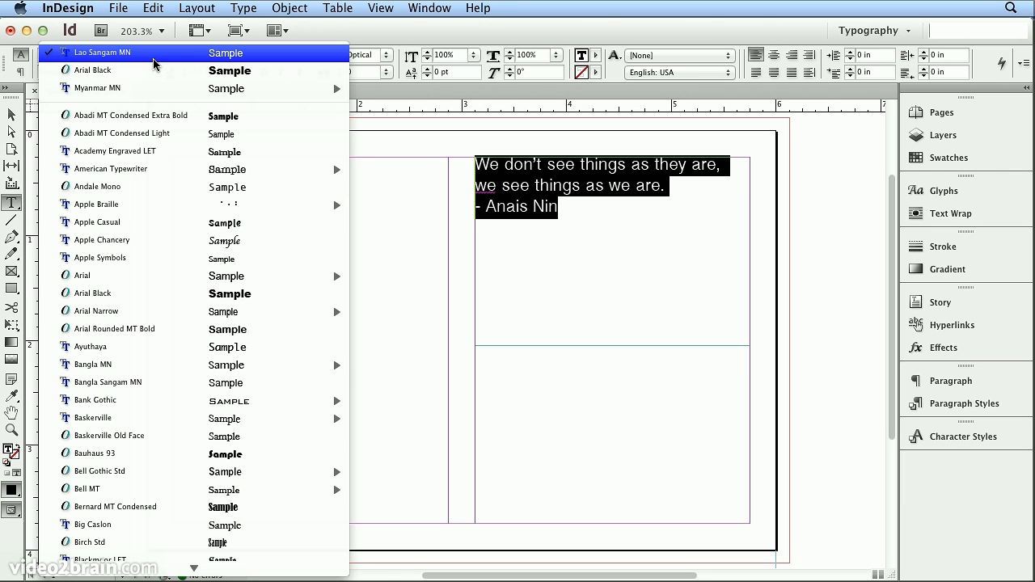
pyautogui.moveTo(194, 569)
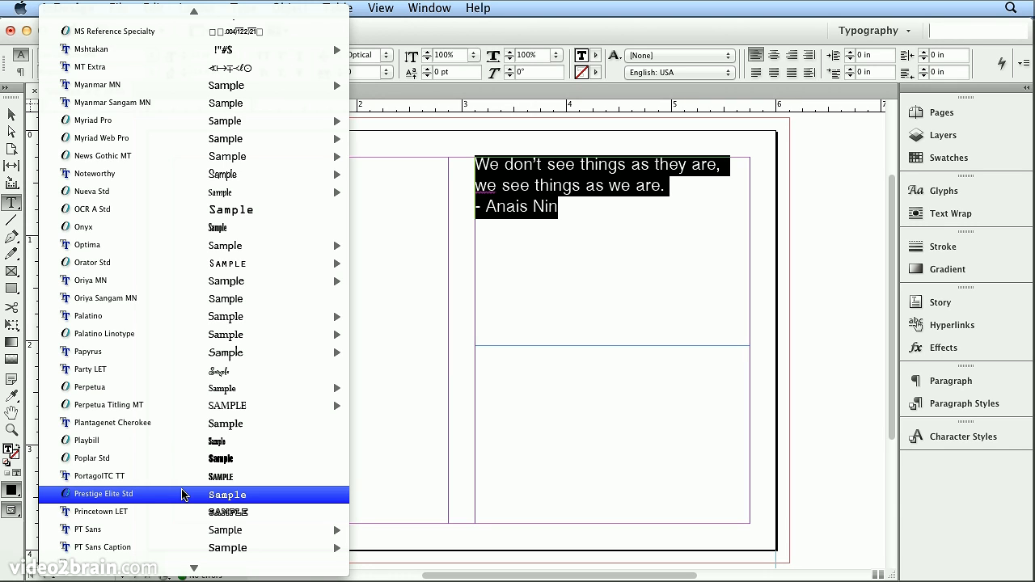
pyautogui.click(183, 494)
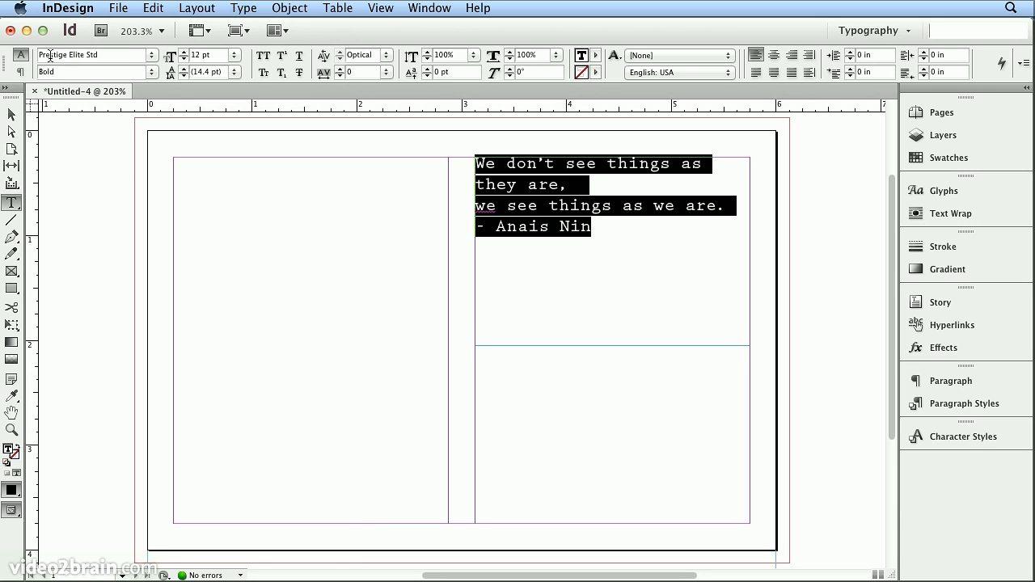
# Check the recently used fonts in the font list and the styles available for Prestige Elite Std.
pyautogui.click(151, 54)
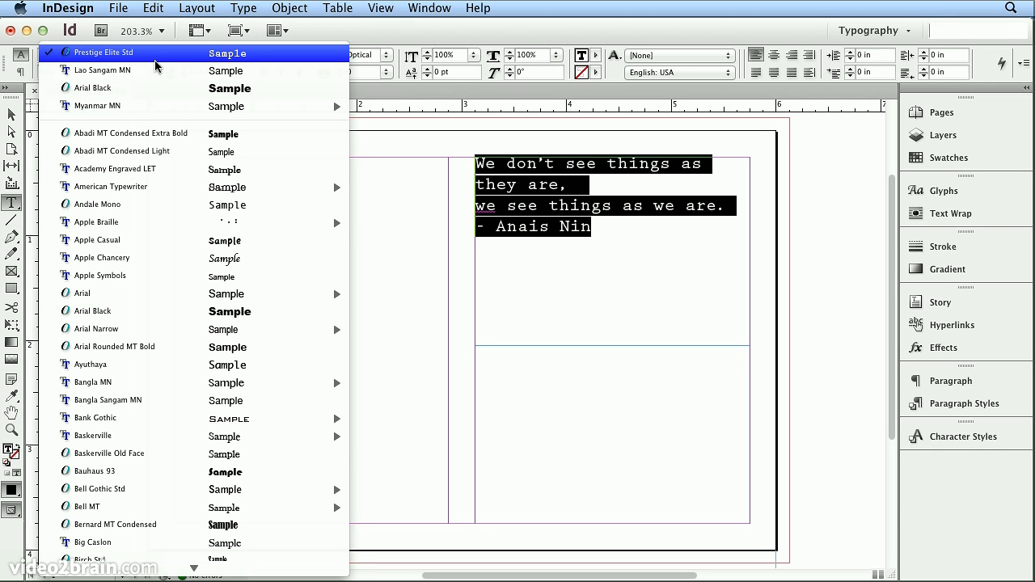
pyautogui.click(137, 54)
pyautogui.click(151, 72)
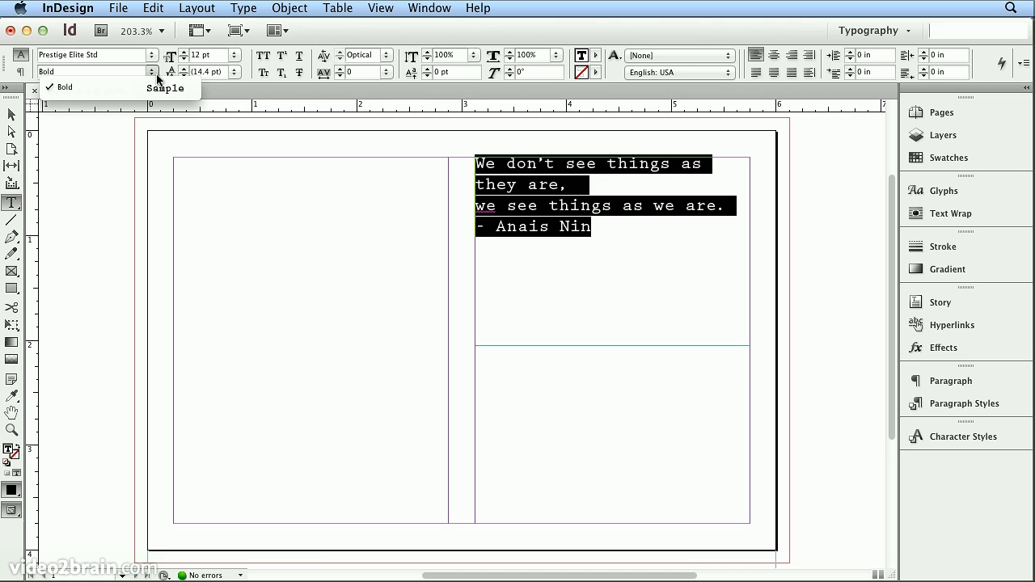
pyautogui.click(156, 56)
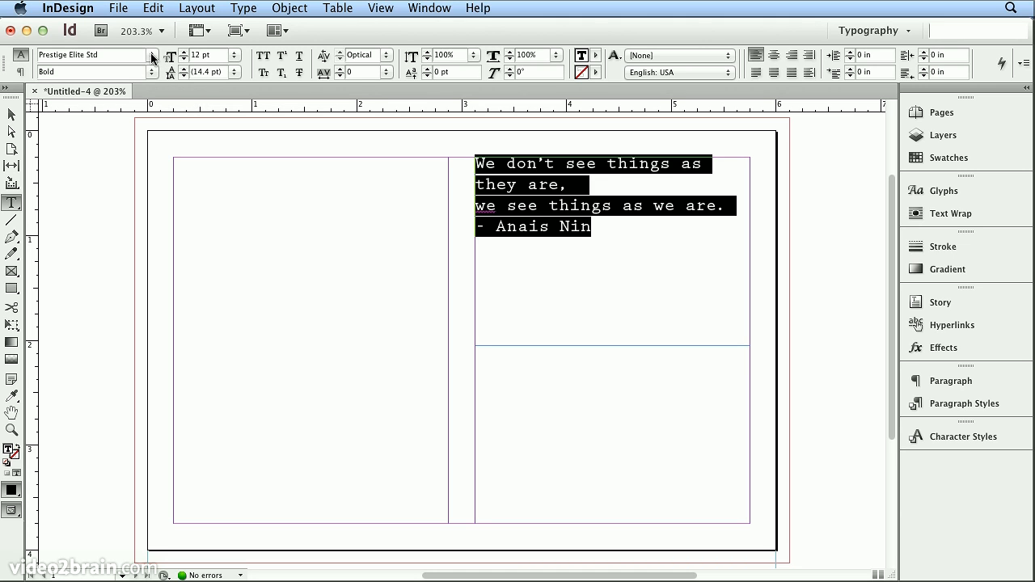
pyautogui.click(152, 56)
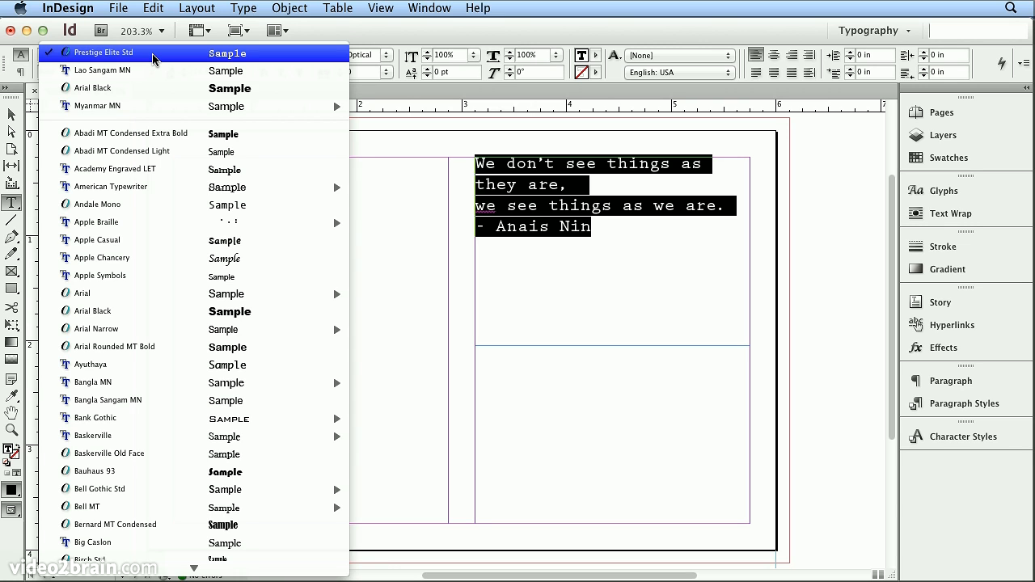
pyautogui.scroll(-2, 181, 222)
pyautogui.click(34, 50)
# Set the quotation's font to Myriad Pro.
pyautogui.moveTo(111, 55); pyautogui.dragTo(3, 56)
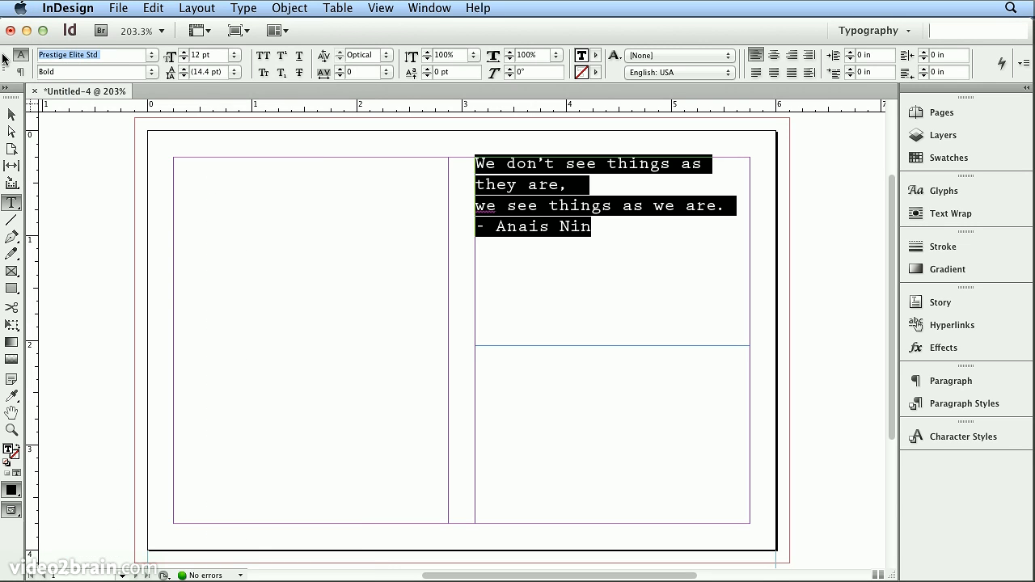
pyautogui.write('Myriad Pro')
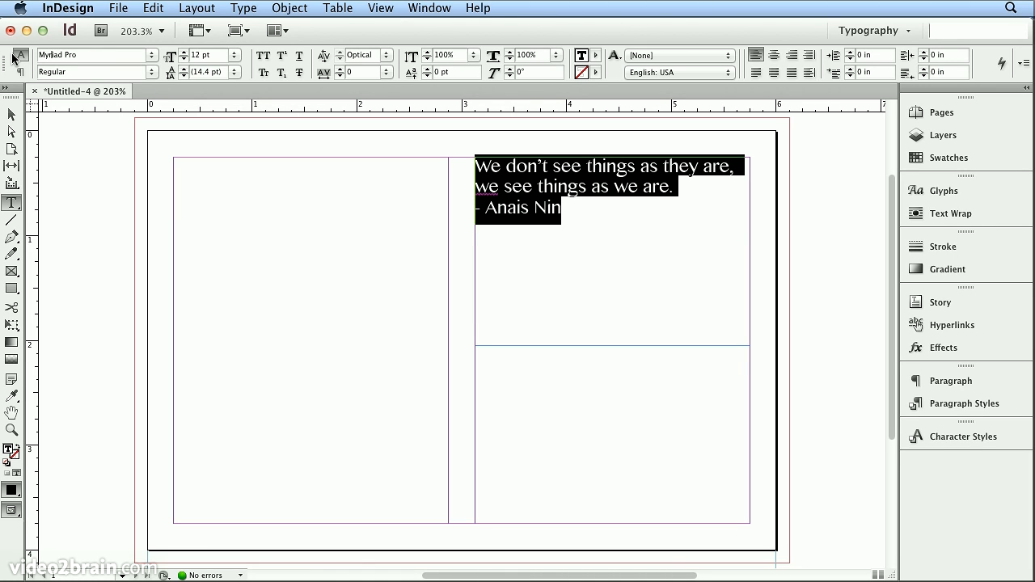
pyautogui.press('Return')
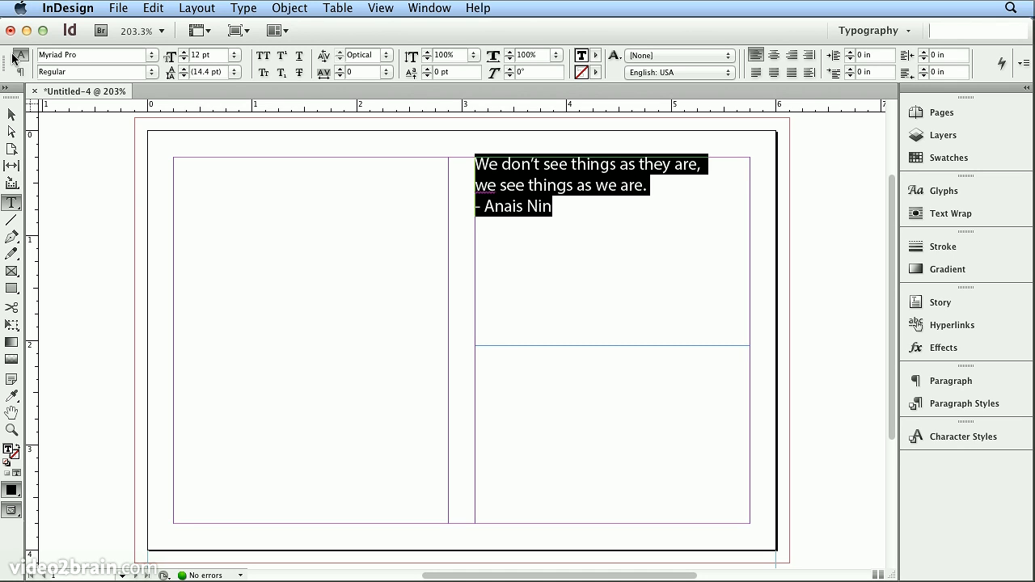
# Check the styles available for Myriad Pro and set the quotation's font to Prestige Elite Std.
pyautogui.click(151, 72)
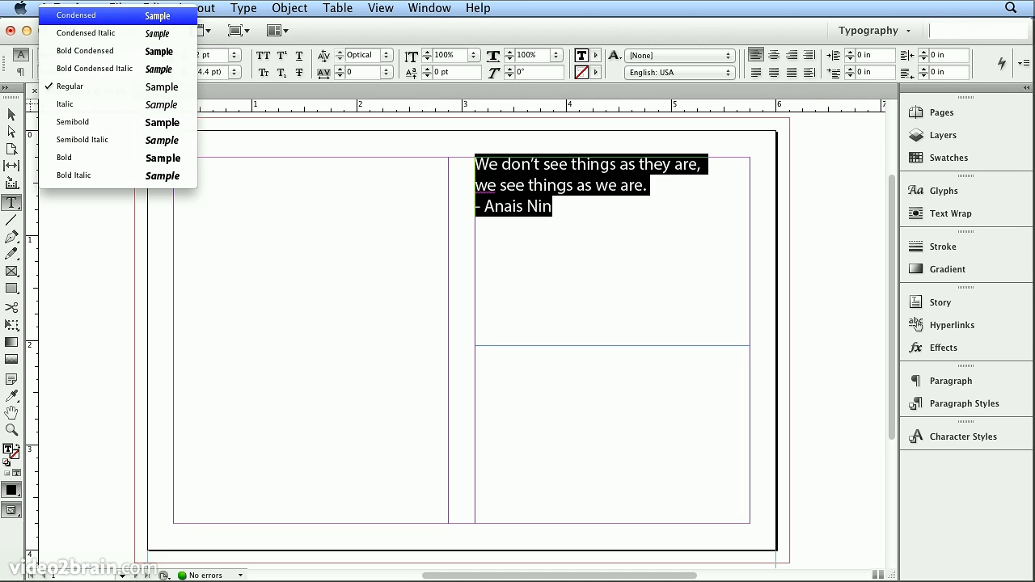
pyautogui.click(84, 85)
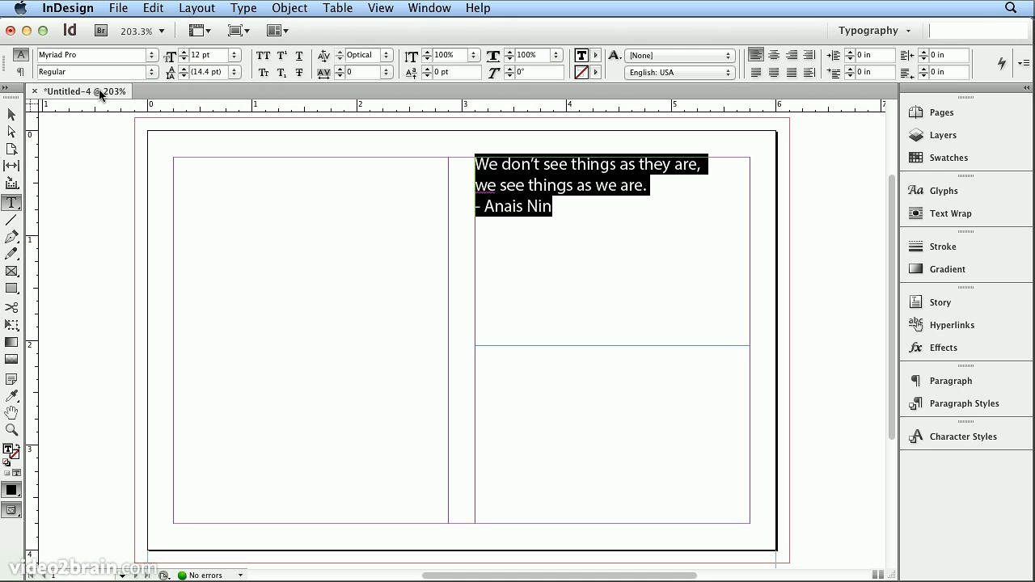
pyautogui.tripleClick(63, 51)
pyautogui.write('Prestige Elite Std')
pyautogui.press('Return')
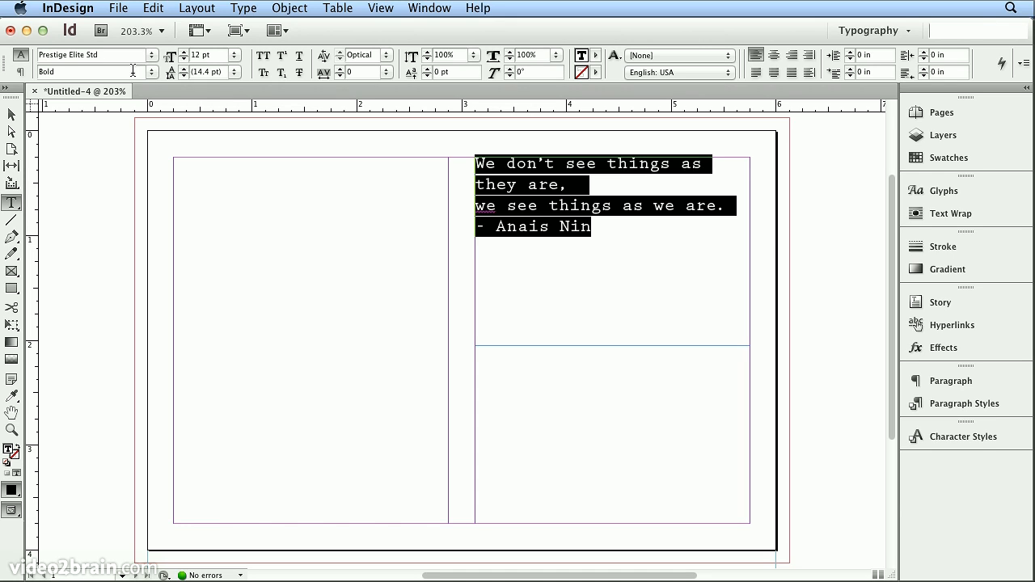
# Examine the list of styles available for Prestige Elite Std.
pyautogui.click(152, 73)
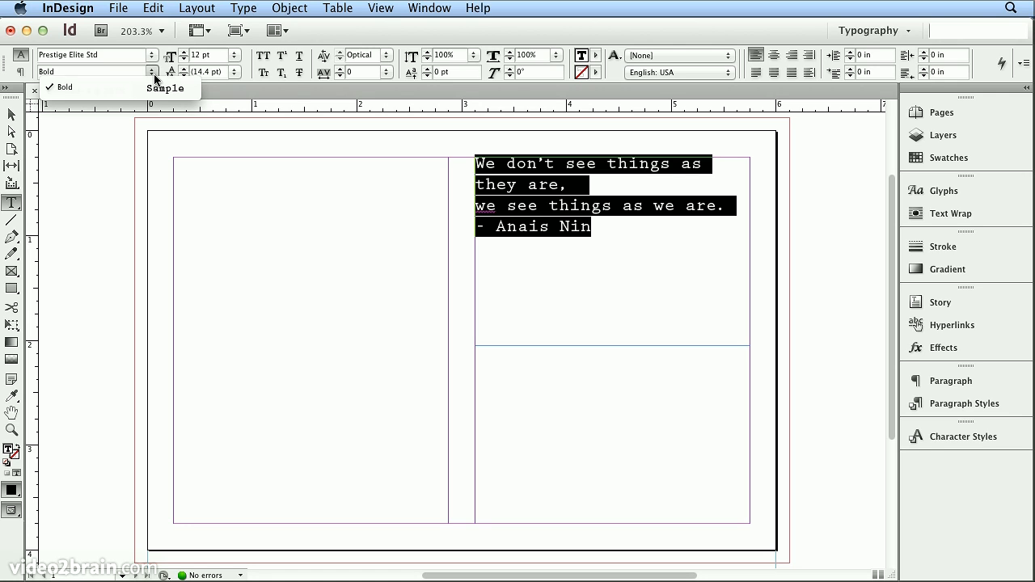
pyautogui.click(145, 70)
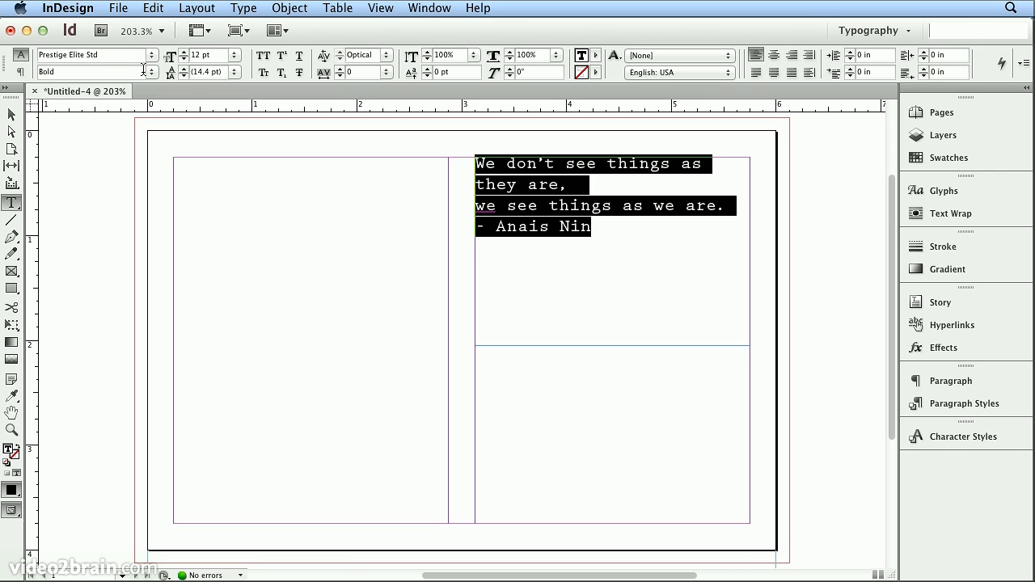
pyautogui.click(151, 72)
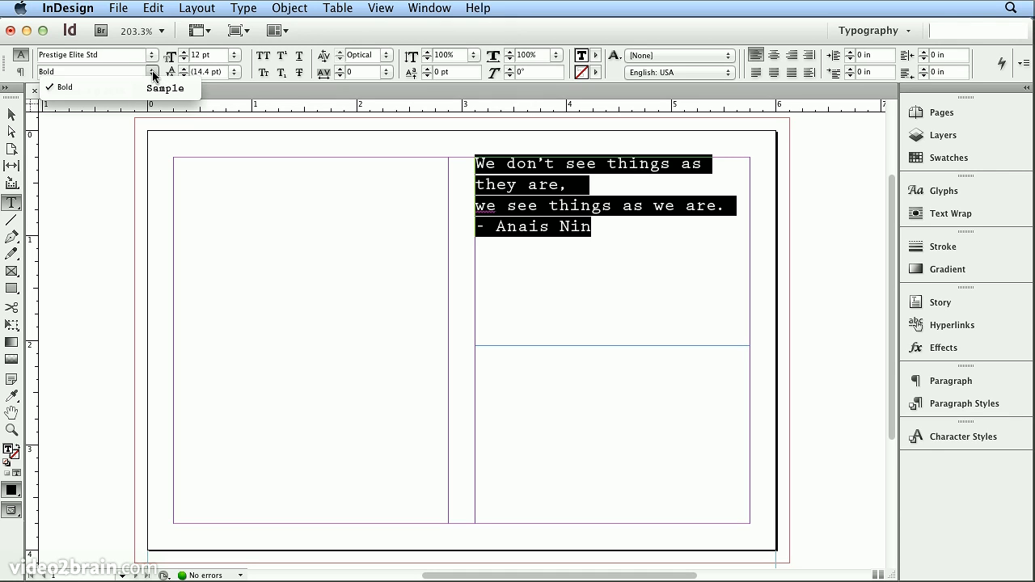
pyautogui.click(152, 73)
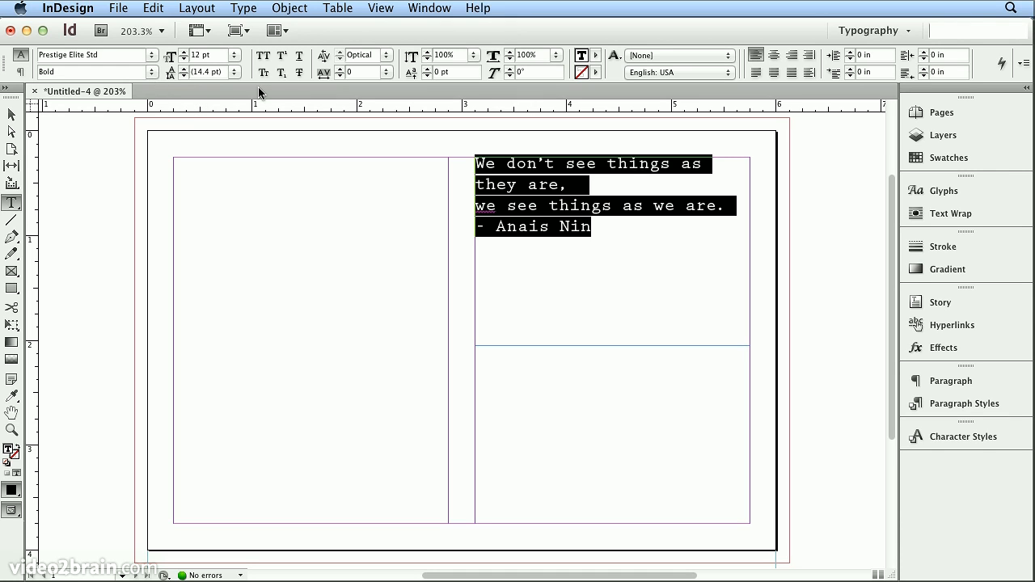
# Set the quotation's font size to 9 pt.
pyautogui.click(183, 50)
pyautogui.click(183, 50)
pyautogui.click(183, 50)
pyautogui.click(184, 59)
pyautogui.click(183, 59)
pyautogui.click(183, 59)
pyautogui.click(183, 59)
pyautogui.click(183, 59)
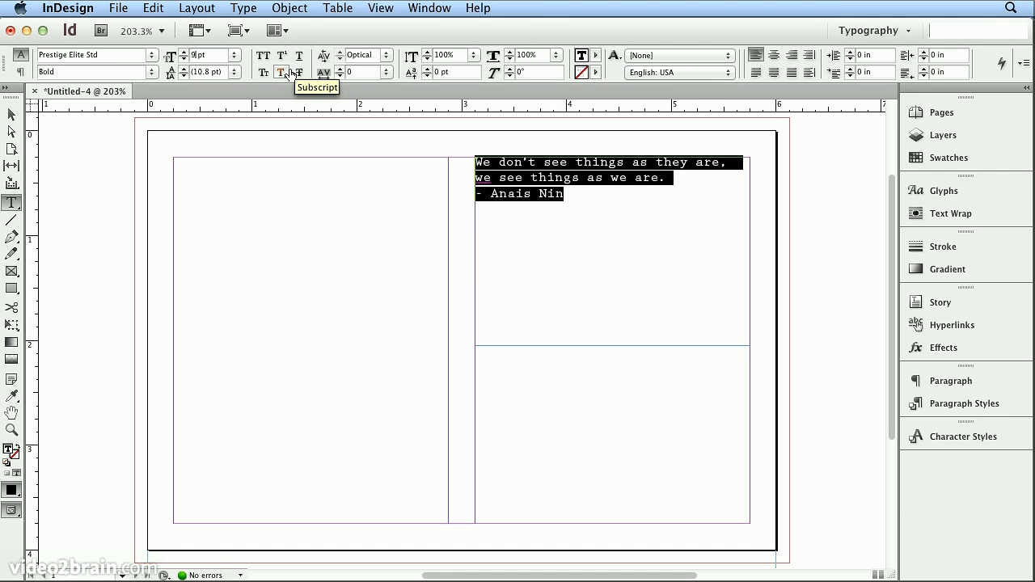
# Try reducing the quotation's type size in three increments, and enlarge it back to 9 pt.
pyautogui.press('super+shift+comma')
pyautogui.press('super+shift+comma')
pyautogui.press('super+shift+comma')
pyautogui.press('super+shift+period')
pyautogui.press('super+shift+period')
pyautogui.press('super+shift+period')
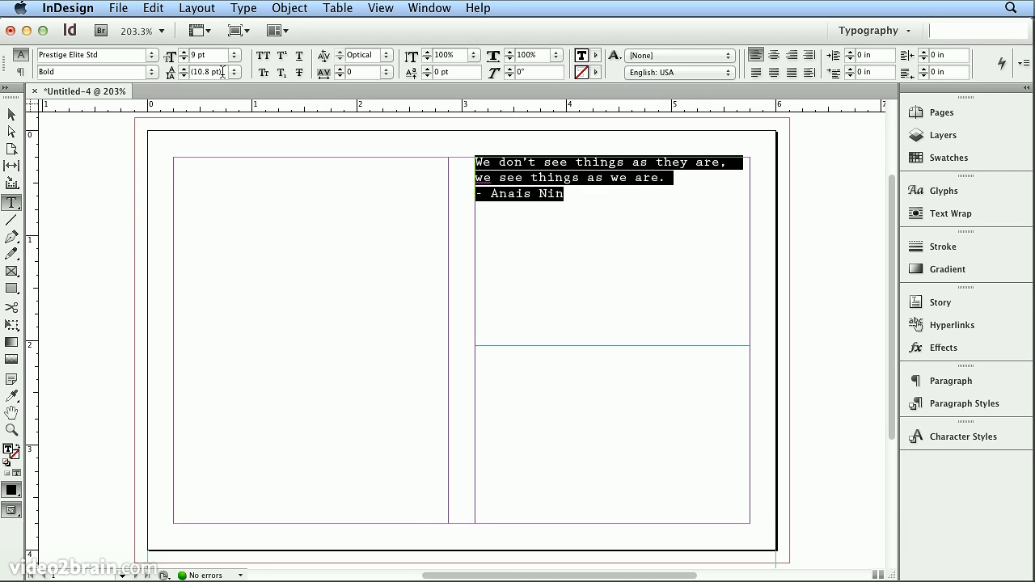
# Try looser and tighter leading on the quotation, and set the leading to 10 pt.
pyautogui.click(183, 68)
pyautogui.click(183, 69)
pyautogui.click(183, 68)
pyautogui.click(183, 69)
pyautogui.click(183, 68)
pyautogui.click(183, 68)
pyautogui.click(183, 69)
pyautogui.click(184, 74)
pyautogui.click(184, 74)
pyautogui.click(183, 74)
pyautogui.click(183, 75)
pyautogui.click(184, 74)
pyautogui.click(183, 74)
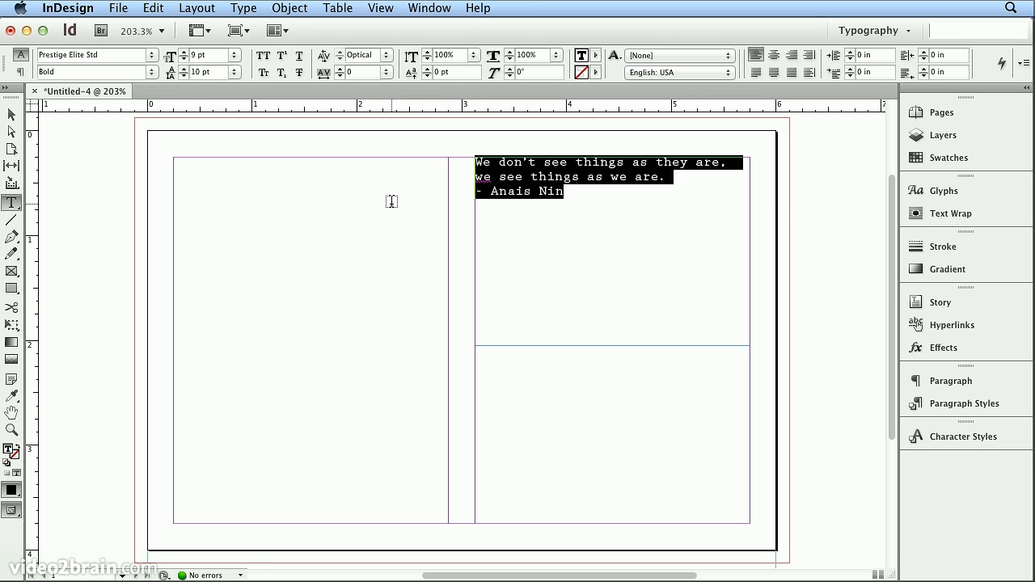
# Place horizontal ruler guides on the baselines of the quotation's first two lines, the second guide at Y 0.47 in.
pyautogui.click(11, 114)
pyautogui.moveTo(242, 106); pyautogui.dragTo(346, 169)
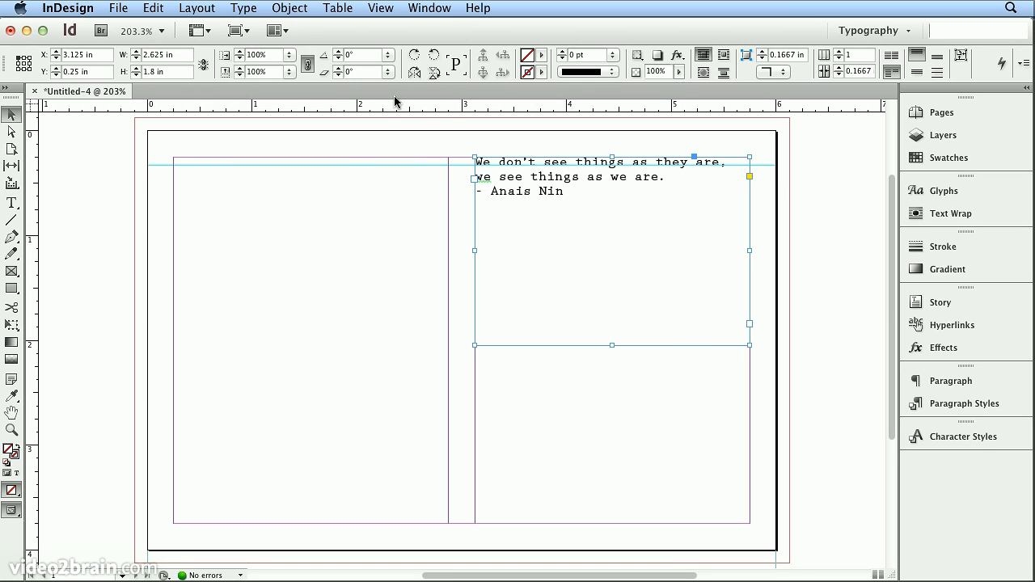
pyautogui.moveTo(346, 165); pyautogui.dragTo(348, 181)
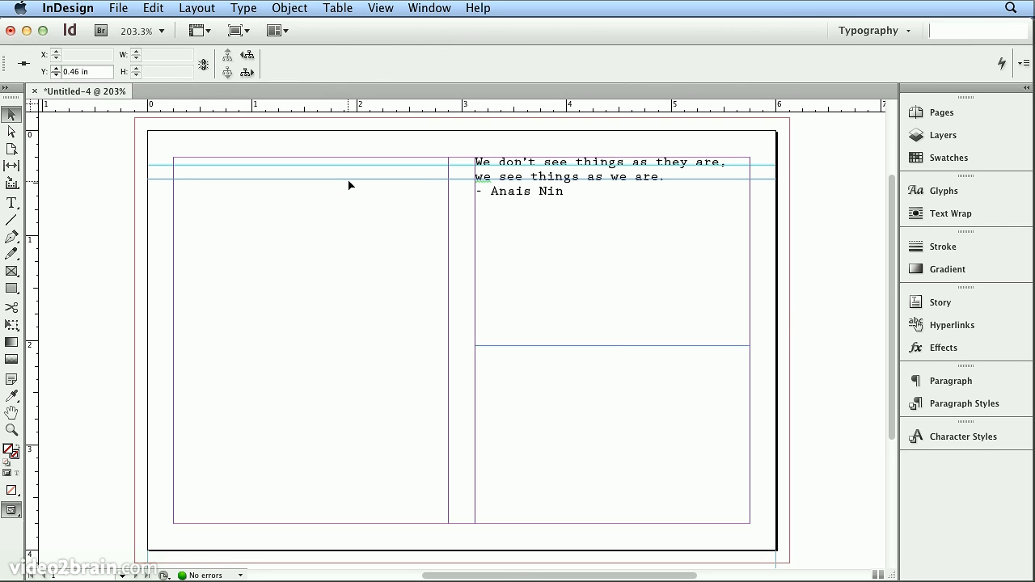
pyautogui.press('super+equal')
pyautogui.press('super+equal')
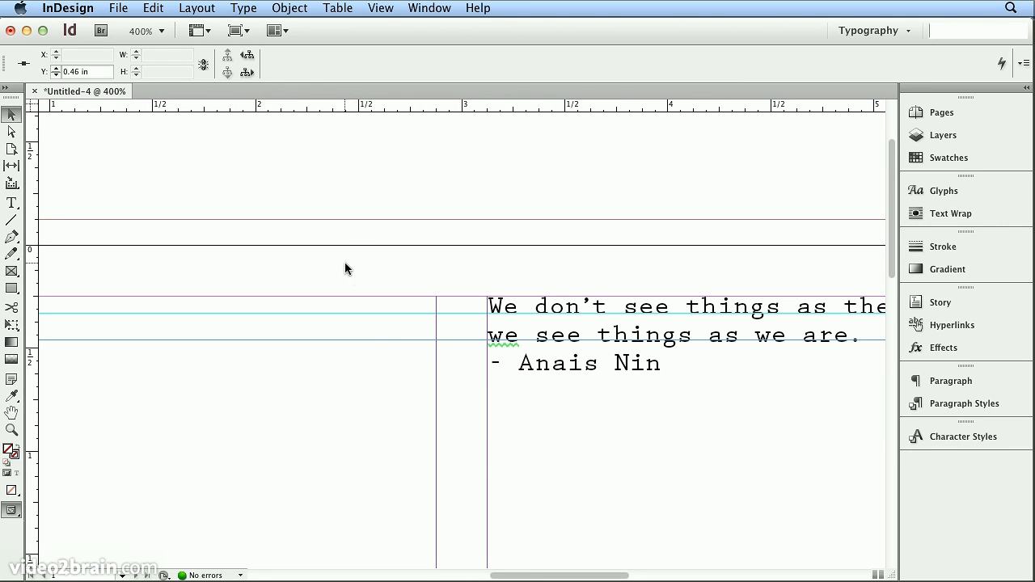
pyautogui.moveTo(399, 344)
pyautogui.mouseDown()
pyautogui.moveTo(399, 354)
pyautogui.moveTo(396, 342)
pyautogui.mouseUp()
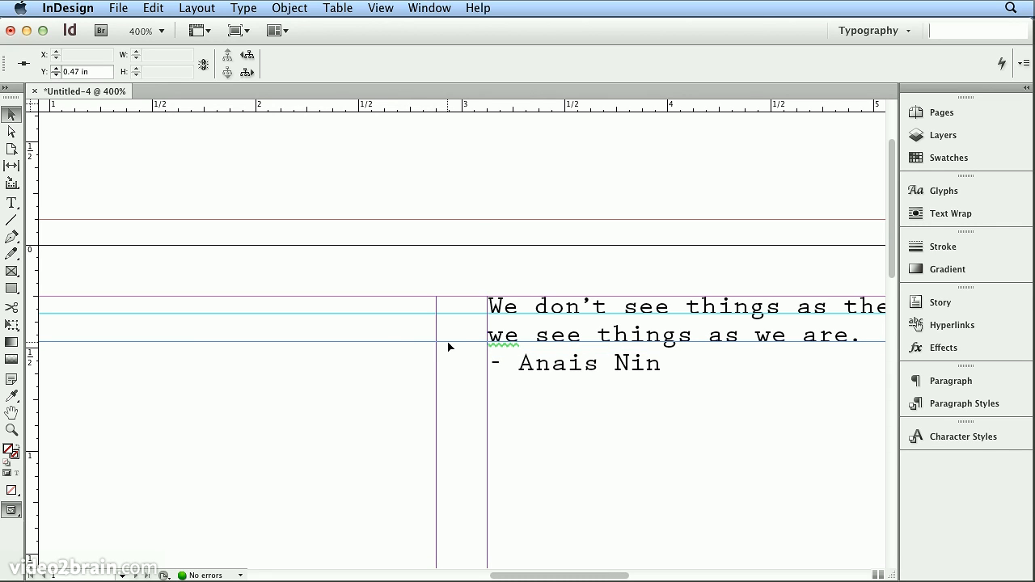
# Select the word "We" in the quotation's first line to compare its font size and leading with the baseline guides.
pyautogui.doubleClick(531, 336)
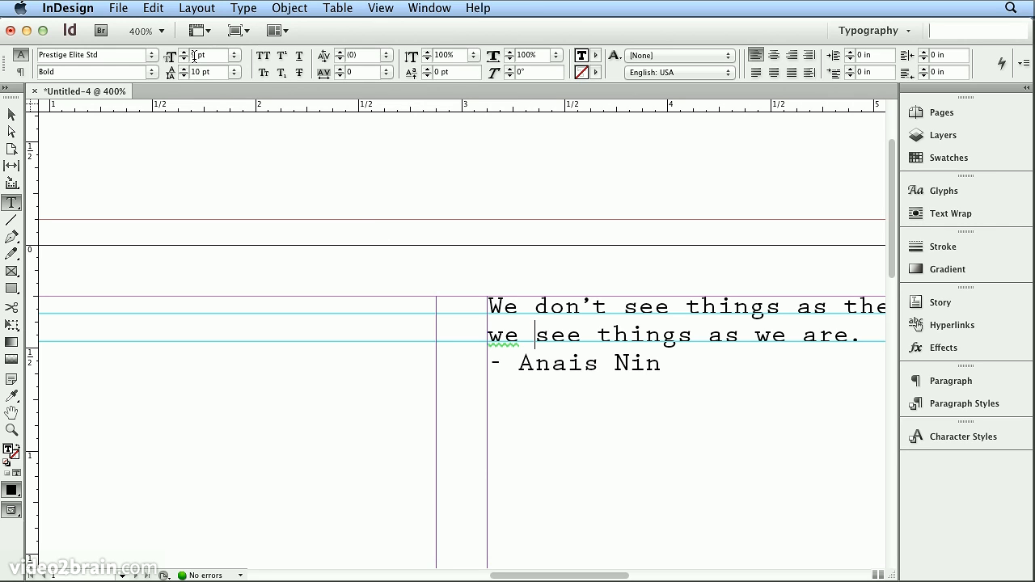
pyautogui.moveTo(502, 301); pyautogui.dragTo(490, 300)
pyautogui.doubleClick(490, 301)
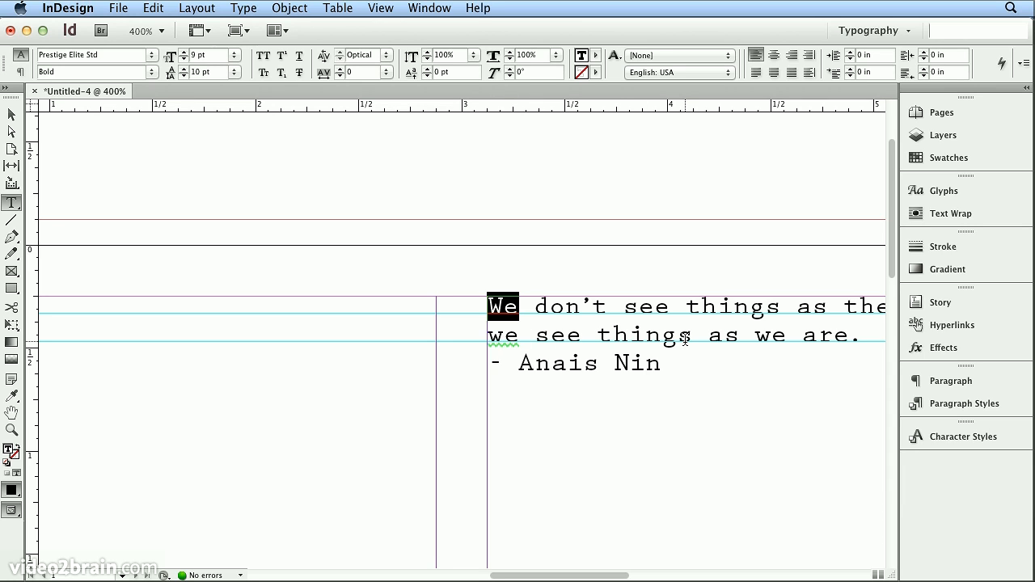
pyautogui.click(555, 338)
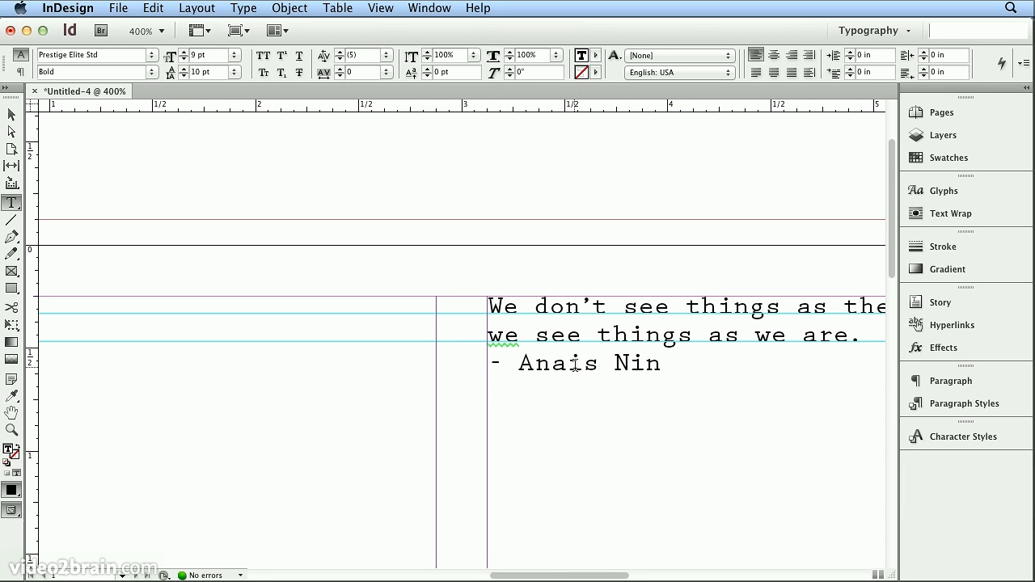
# Set the attribution line "- Anais Nin" in Small Caps.
pyautogui.moveTo(679, 372); pyautogui.dragTo(463, 371)
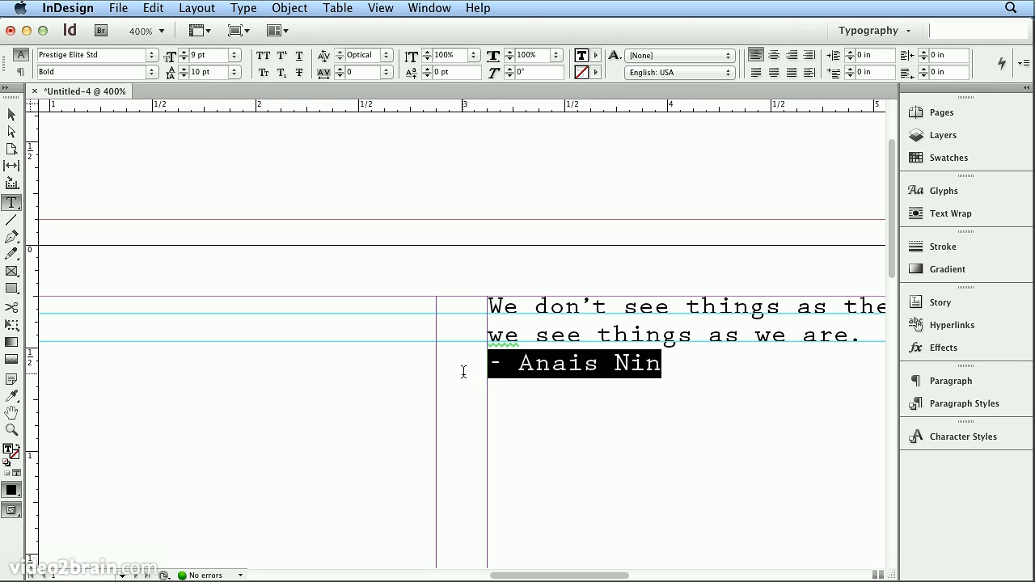
pyautogui.click(262, 59)
pyautogui.click(263, 72)
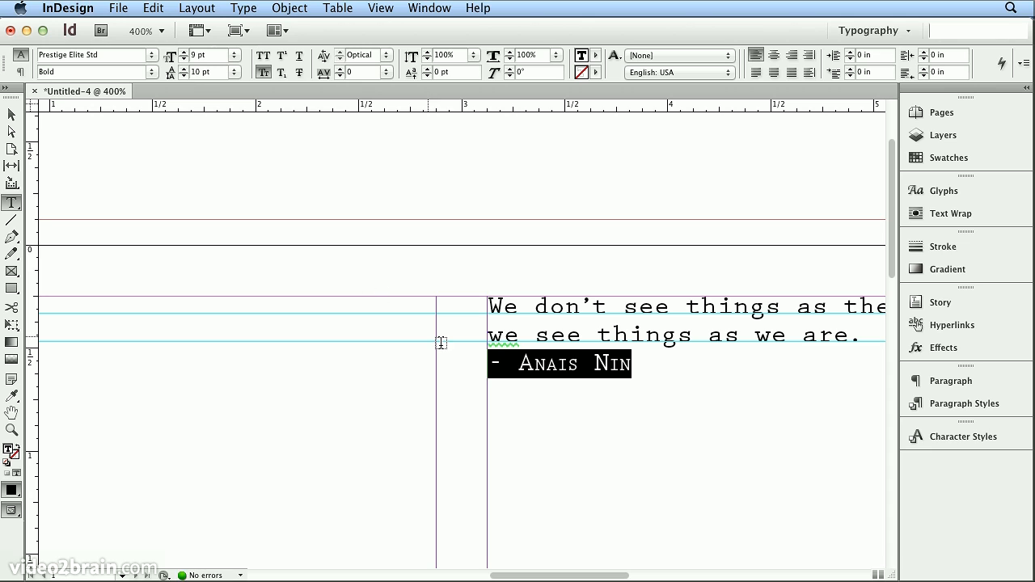
# Replace the hyphen before "Anais Nin" with an em dash.
pyautogui.click(510, 383)
pyautogui.moveTo(504, 365); pyautogui.dragTo(485, 364)
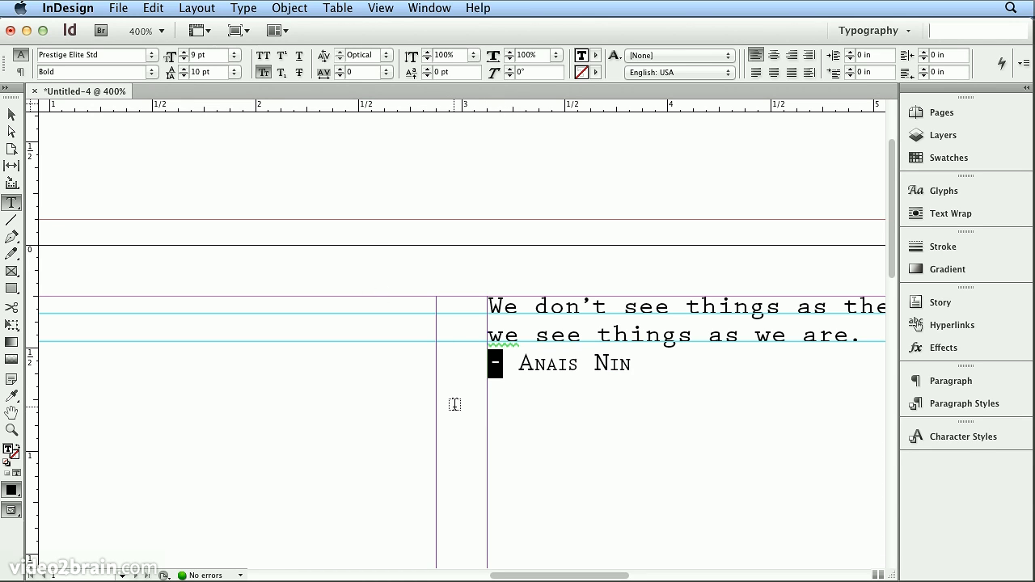
pyautogui.click(244, 10)
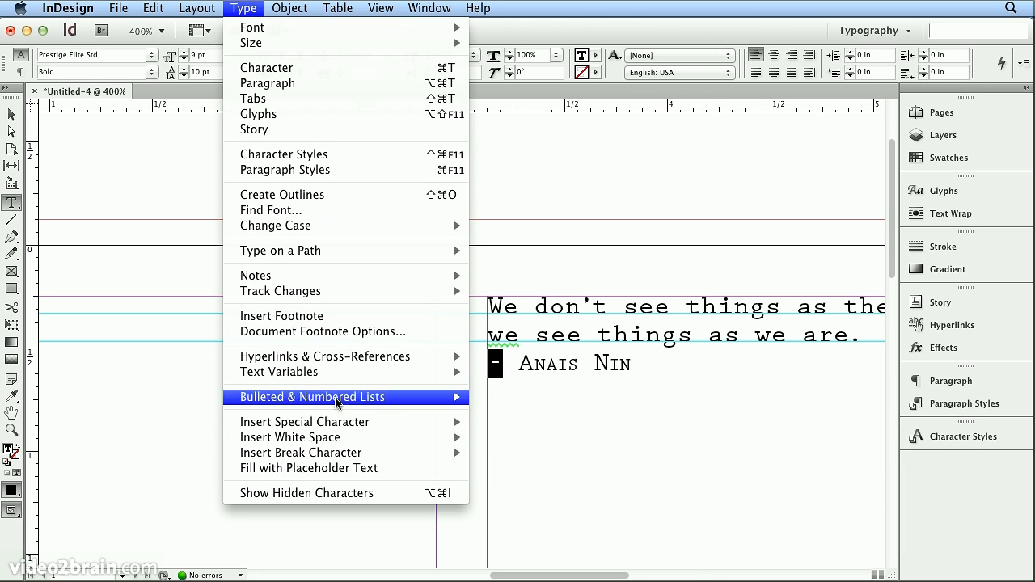
pyautogui.moveTo(338, 438)
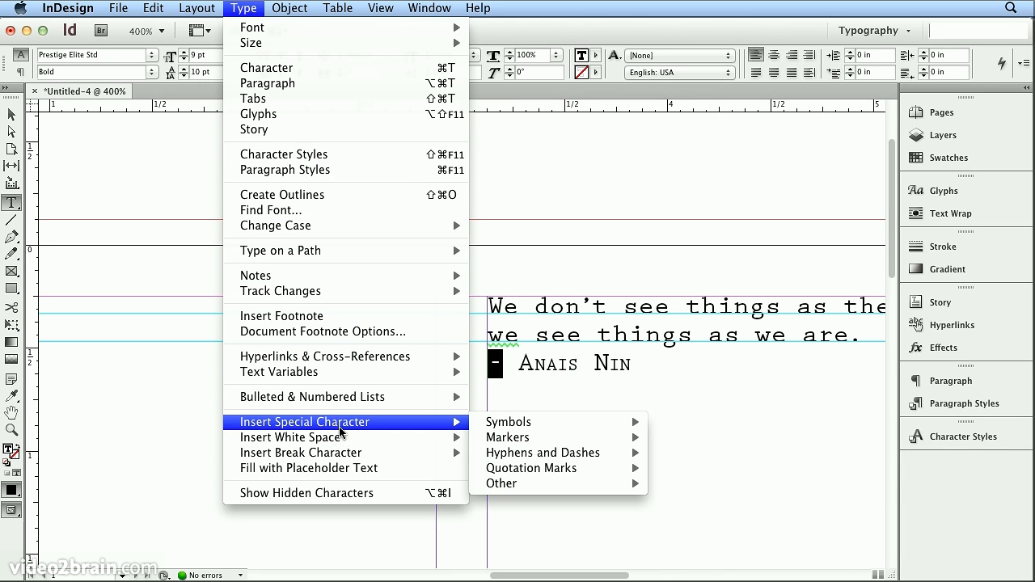
pyautogui.moveTo(552, 458)
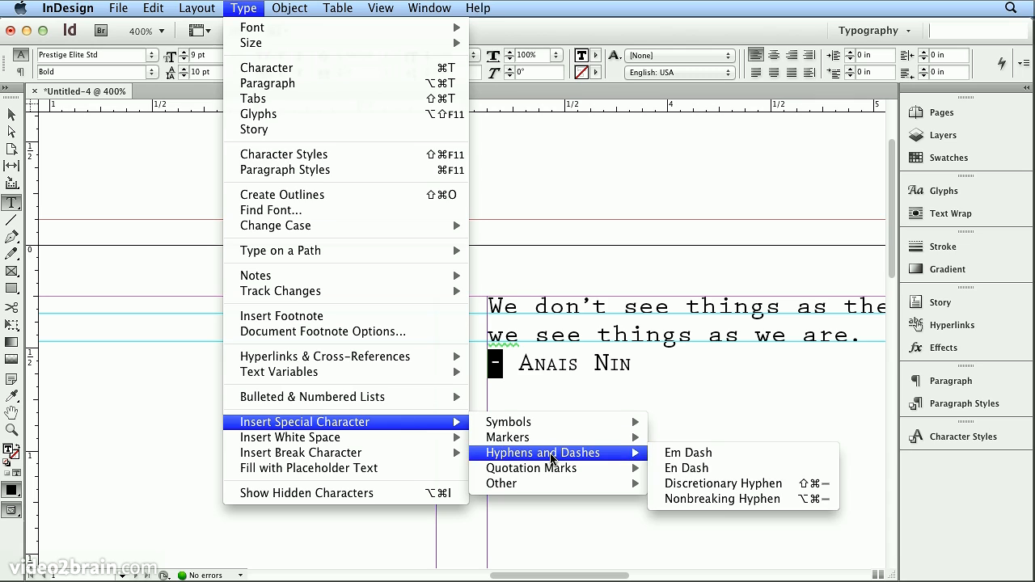
pyautogui.click(714, 462)
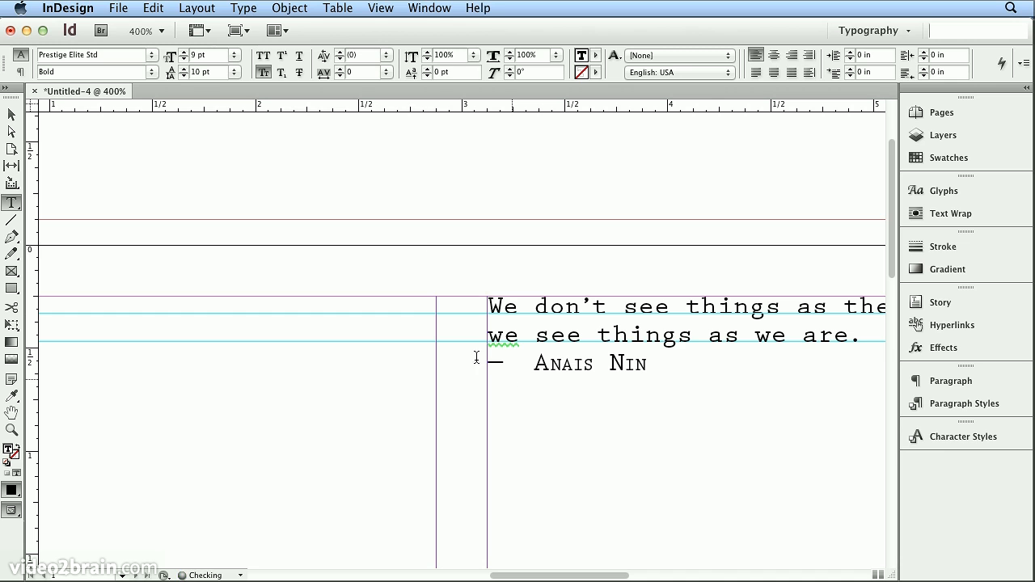
# Insert an en dash and a hyphen after the em dash for comparison, and delete both.
pyautogui.click(251, 12)
pyautogui.moveTo(323, 421)
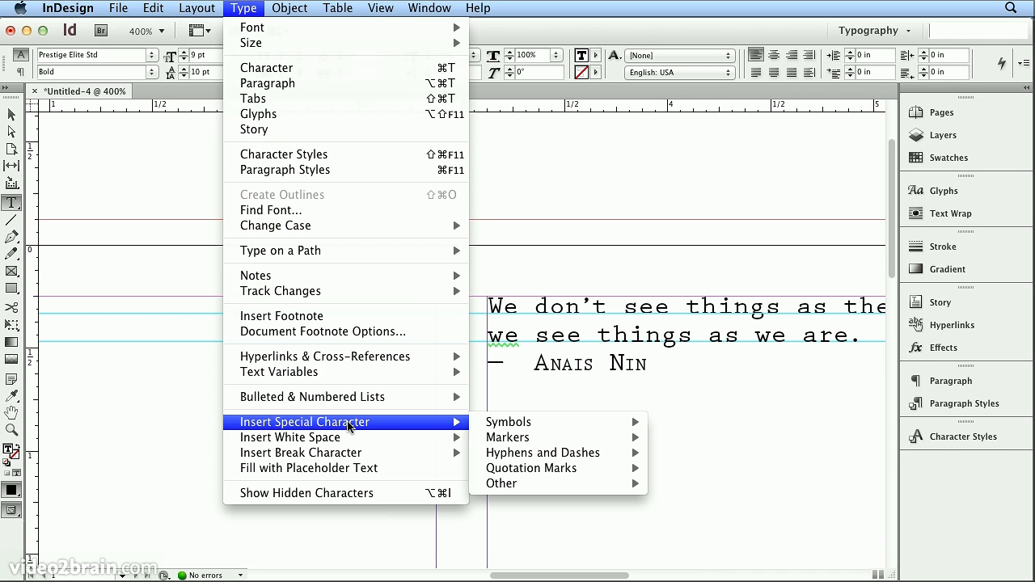
pyautogui.moveTo(501, 458)
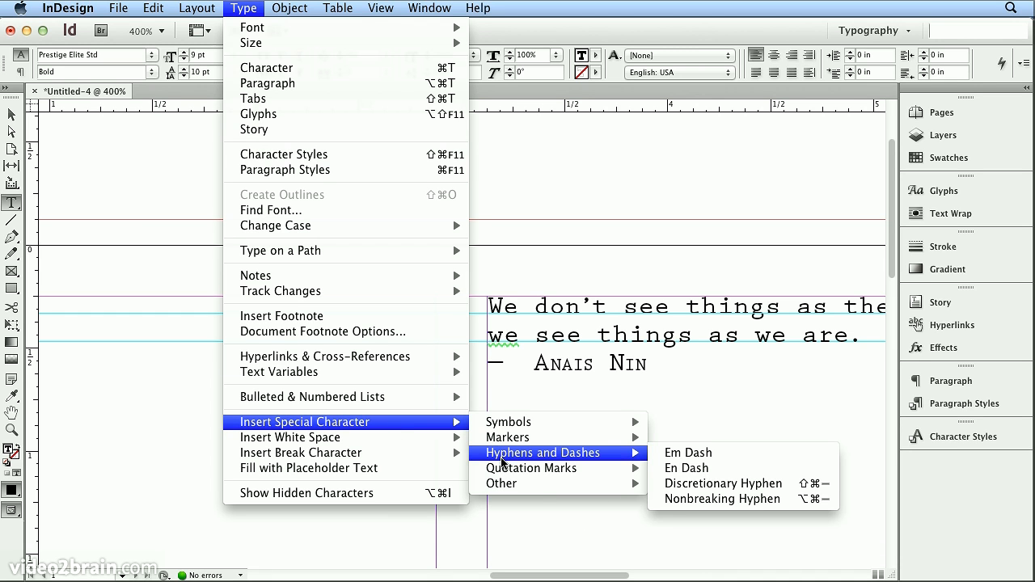
pyautogui.click(700, 469)
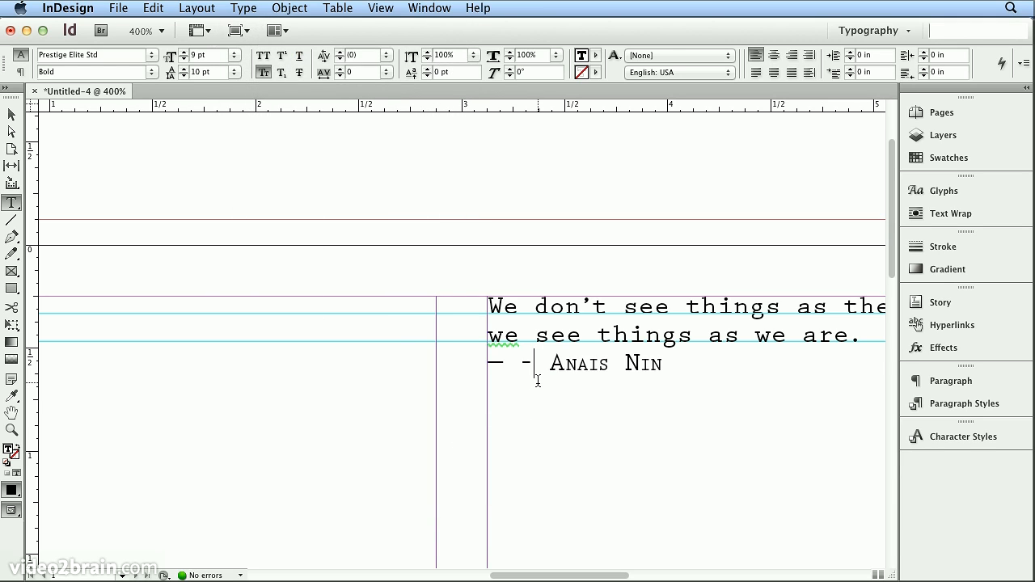
pyautogui.write('-')
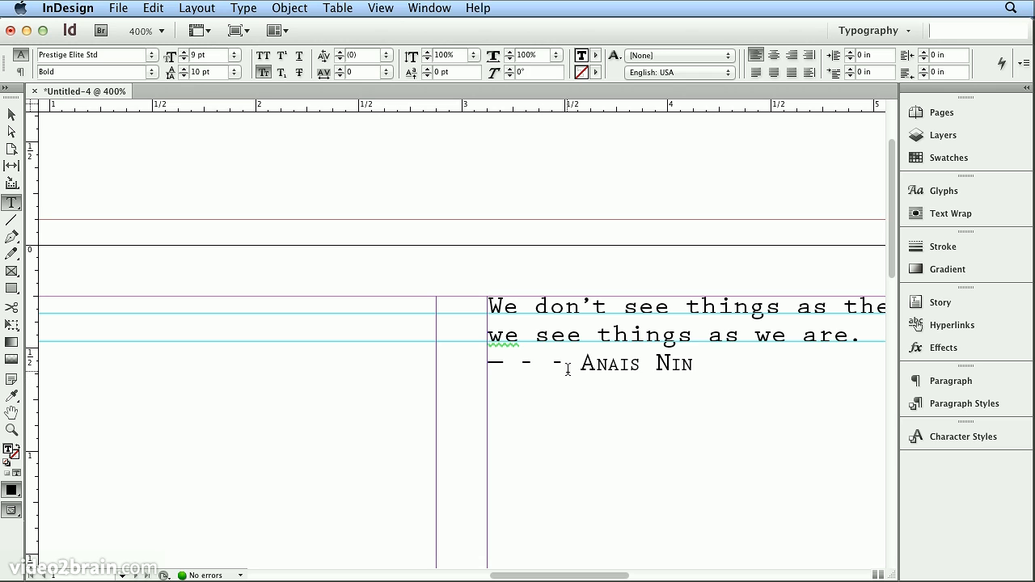
pyautogui.moveTo(568, 370); pyautogui.dragTo(507, 369)
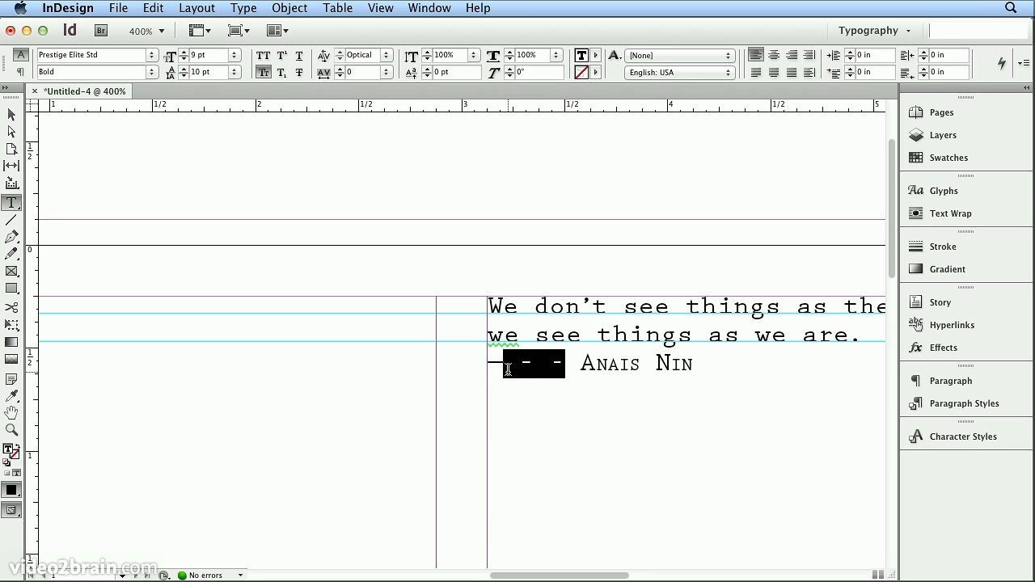
pyautogui.press('BackSpace')
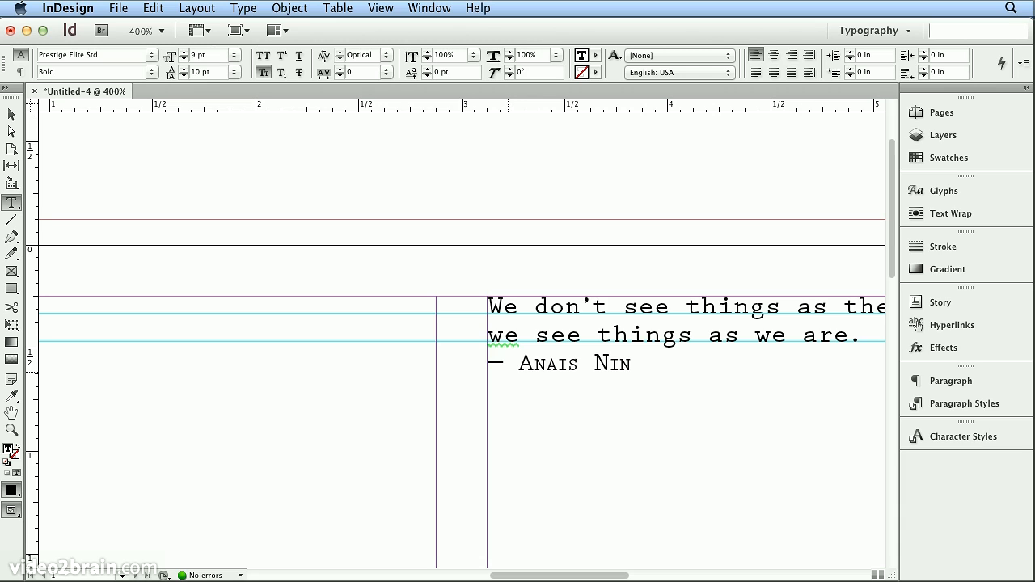